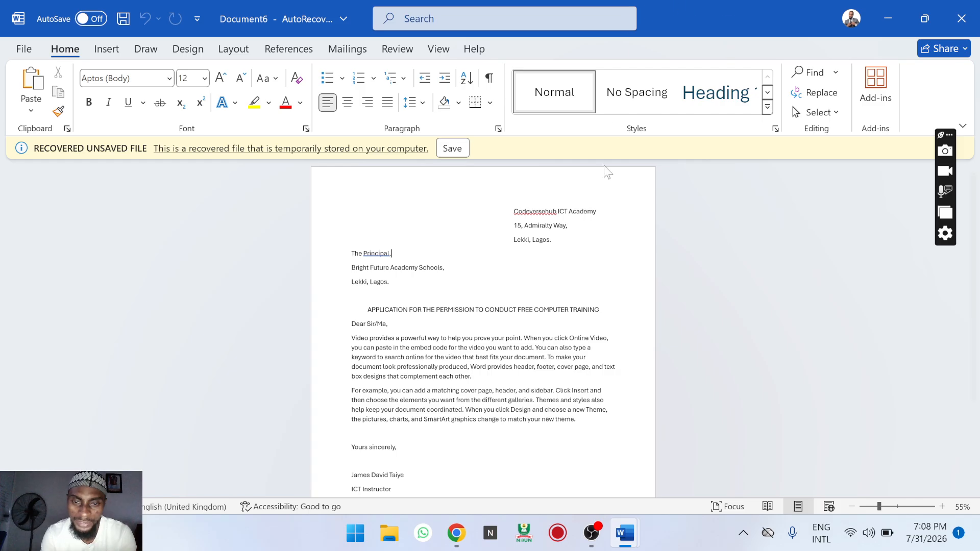
Correct the capitalisation of the academy name in the sender's block to read "CodeVerseHub".
{"action": "scroll", "coordinate": [608, 171], "scroll_direction": "up", "scroll_amount": 2}
{"action": "scroll", "coordinate": [608, 171], "scroll_direction": "up", "scroll_amount": 5}
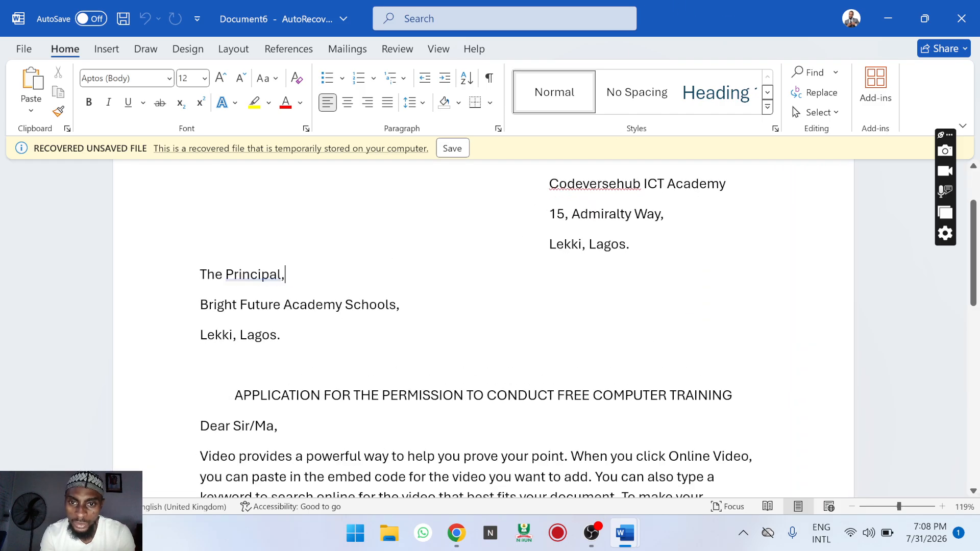
{"action": "left_click_drag", "start_coordinate": [900, 507], "coordinate": [882, 505]}
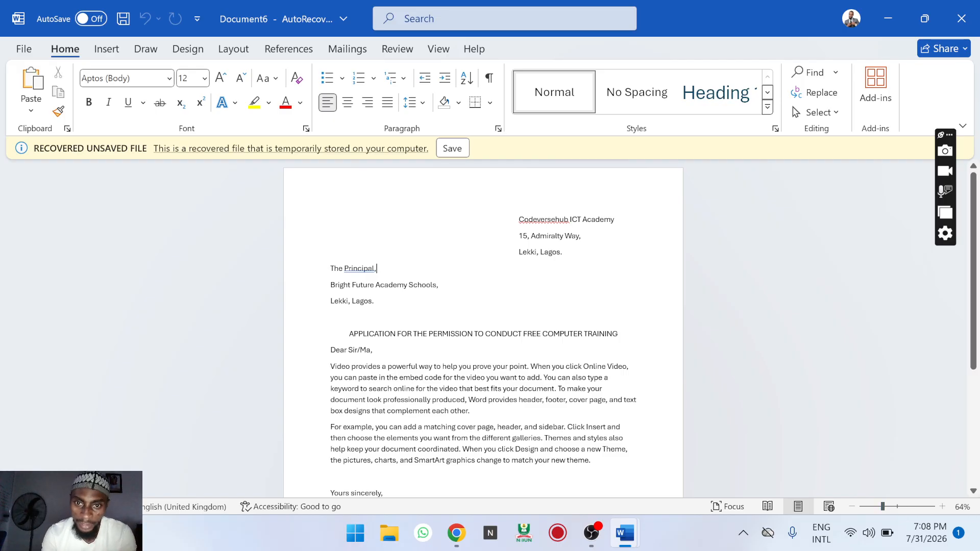
{"action": "left_click", "coordinate": [613, 254]}
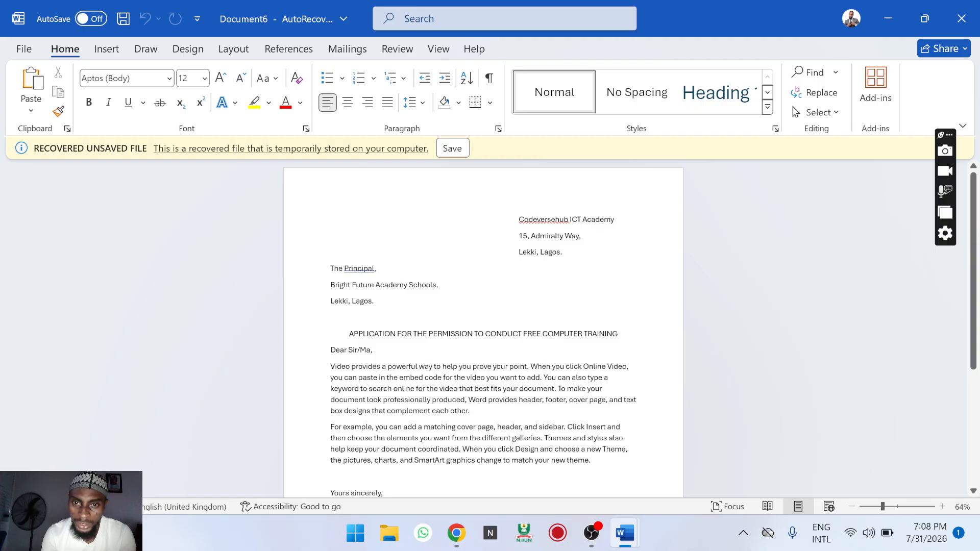
{"action": "scroll", "coordinate": [483, 327], "scroll_direction": "up", "scroll_amount": 7, "text": "ctrl"}
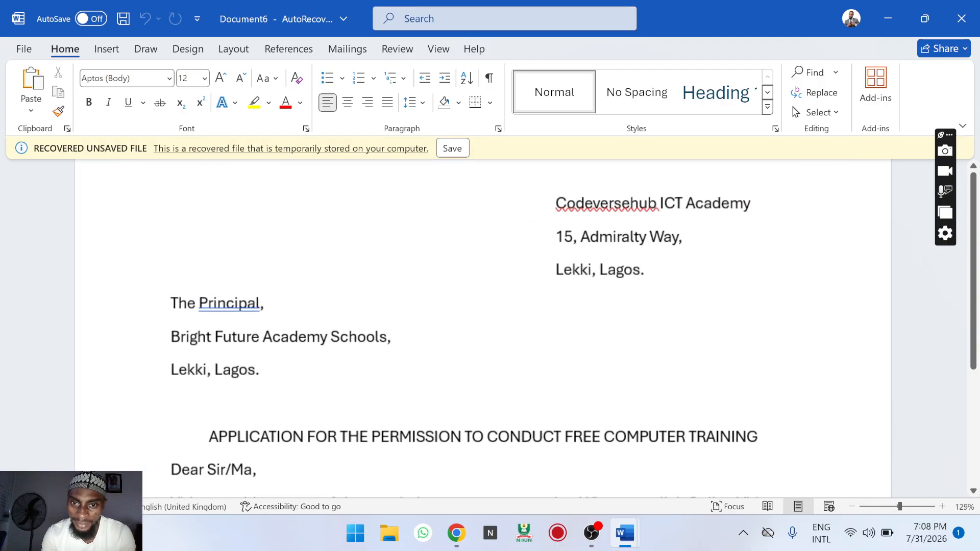
{"action": "key", "text": "BackSpace"}
{"action": "type", "text": "V"}
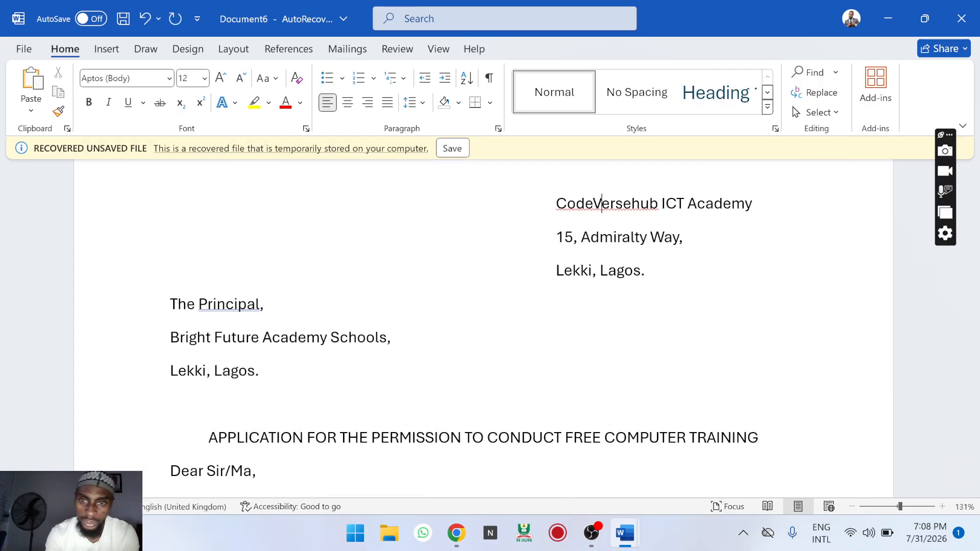
{"action": "key", "text": "Right"}
{"action": "key", "text": "Right"}
{"action": "key", "text": "Right"}
{"action": "key", "text": "Right"}
{"action": "key", "text": "Right"}
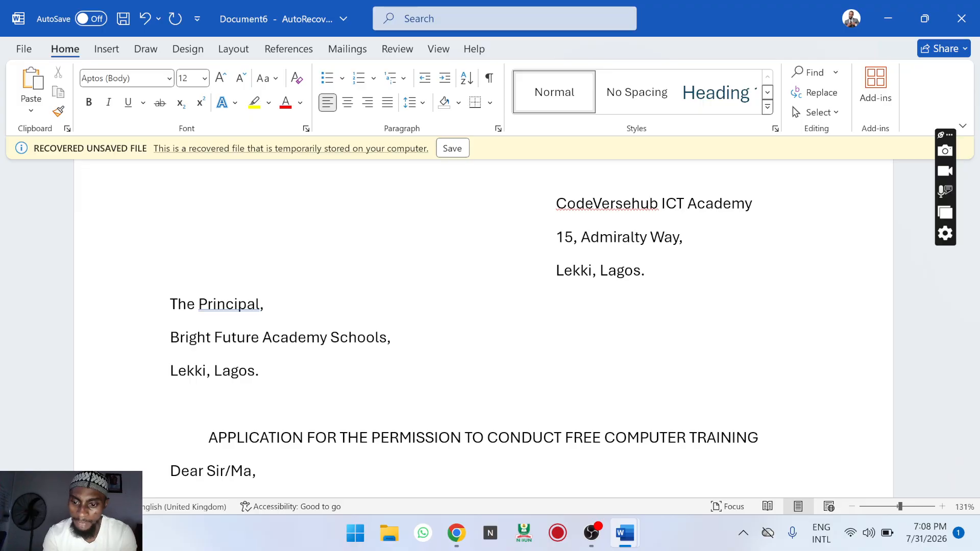
{"action": "key", "text": "BackSpace"}
{"action": "type", "text": "H"}
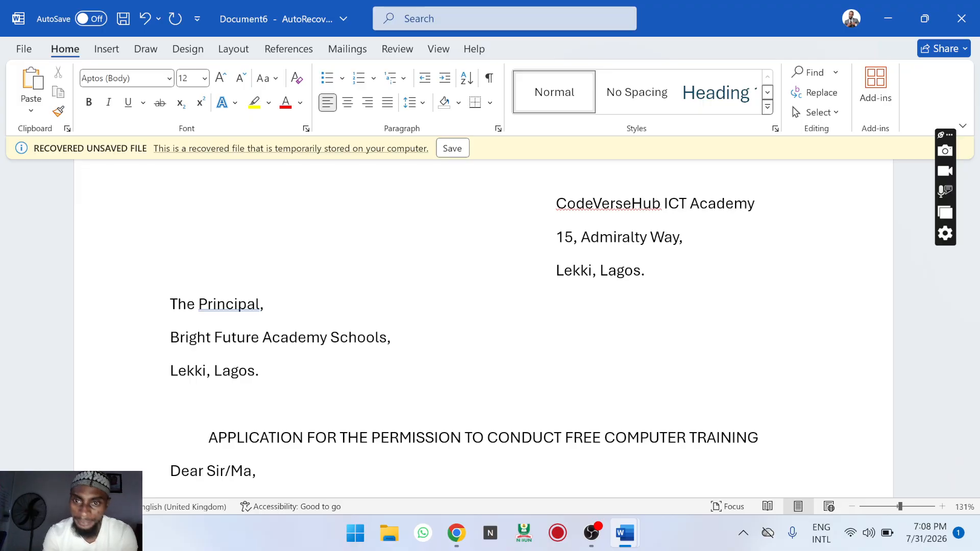
Make the "CodeVerseHub ICT Academy" line of the sender's block bold.
{"action": "left_click_drag", "start_coordinate": [755, 204], "coordinate": [587, 207]}
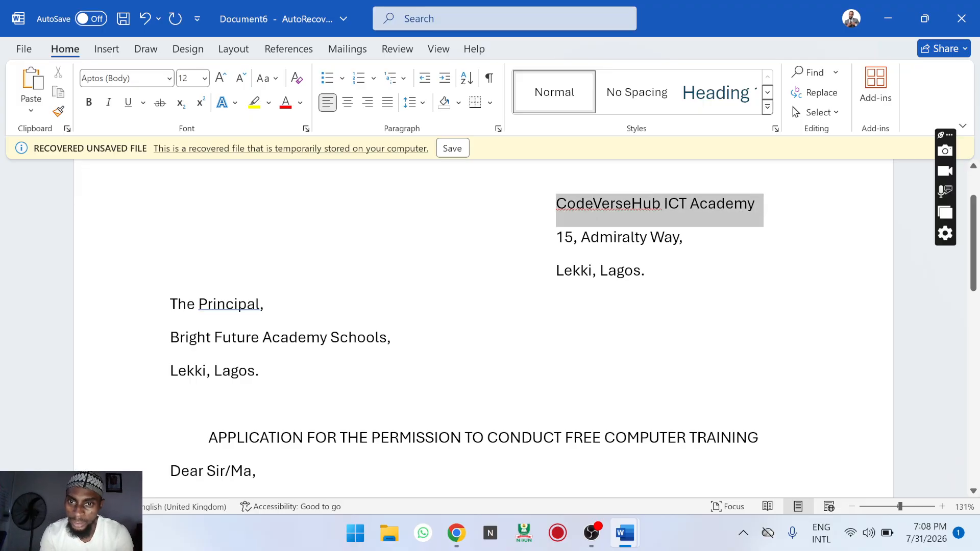
{"action": "key", "text": "ctrl+b"}
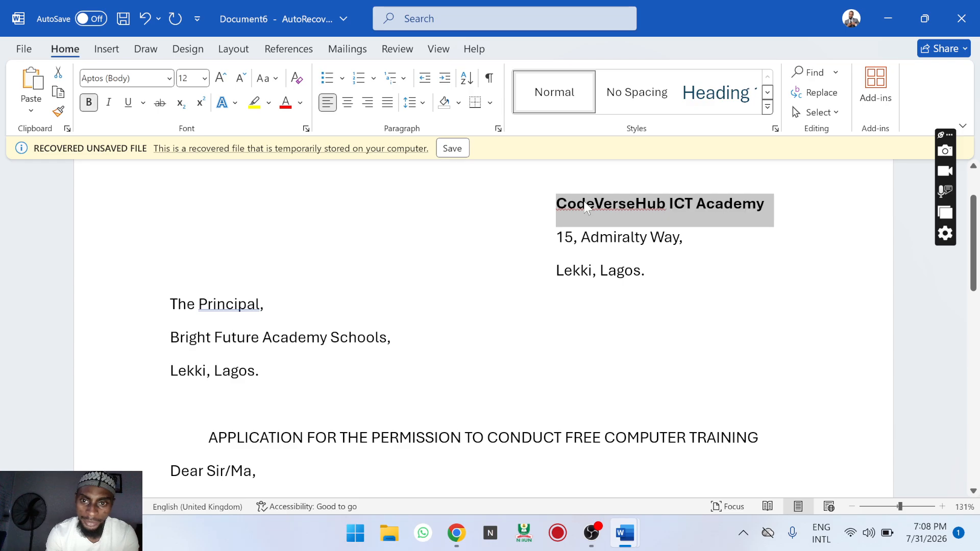
{"action": "left_click", "coordinate": [262, 371]}
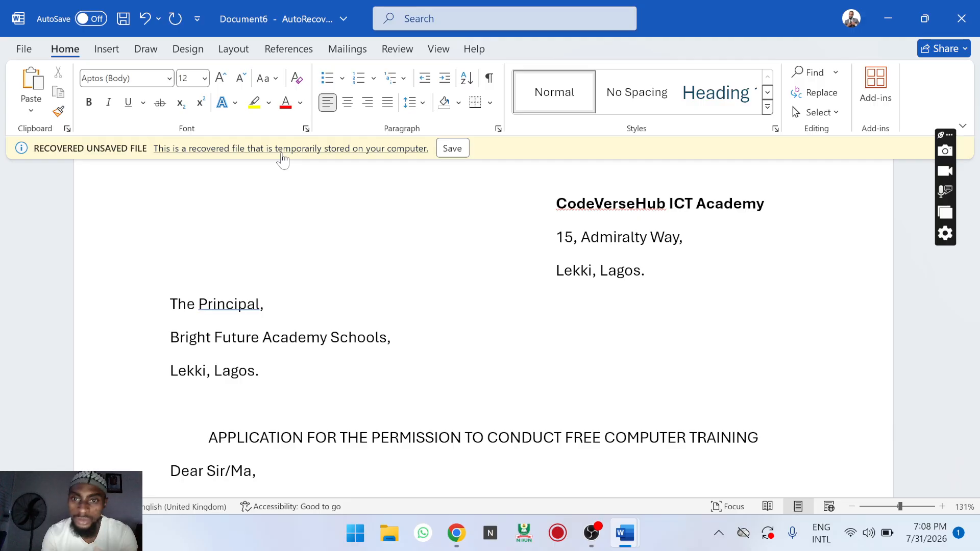
Change the font of the entire letter to Times New Roman.
{"action": "left_click", "coordinate": [113, 78]}
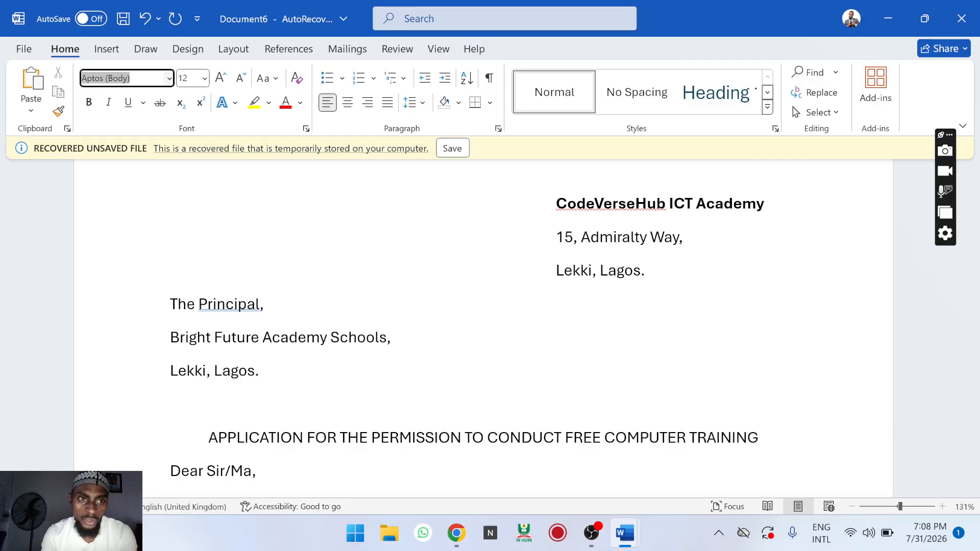
{"action": "left_click", "coordinate": [331, 338]}
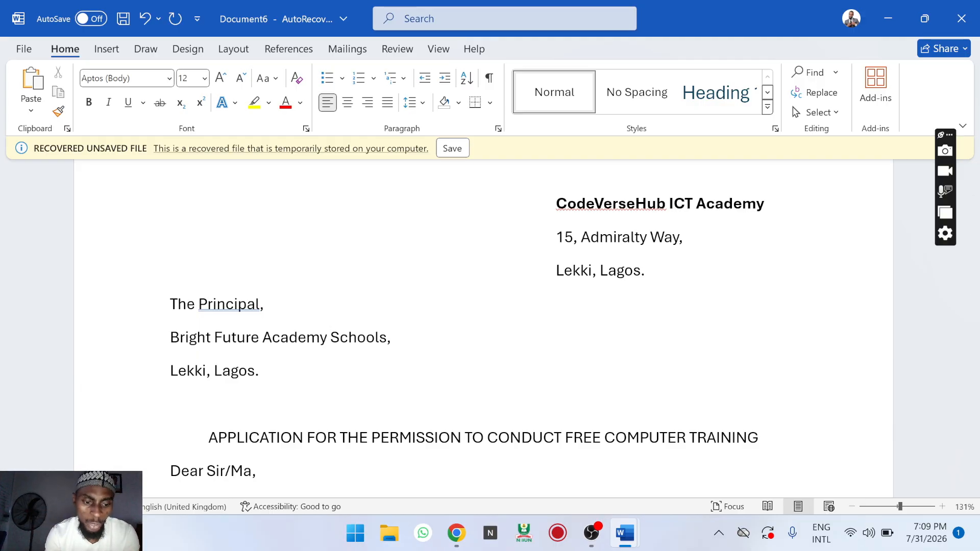
{"action": "key", "text": "ctrl+a"}
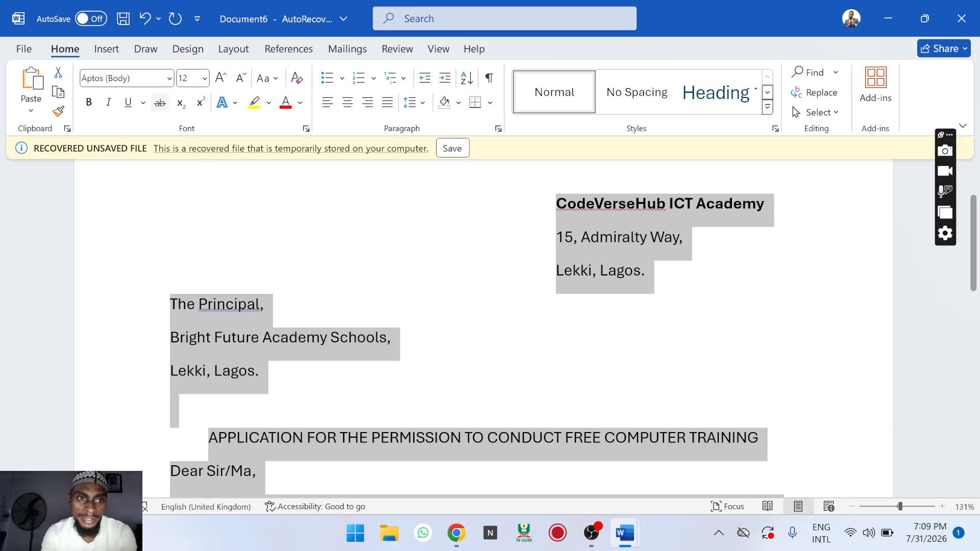
{"action": "left_click", "coordinate": [113, 78]}
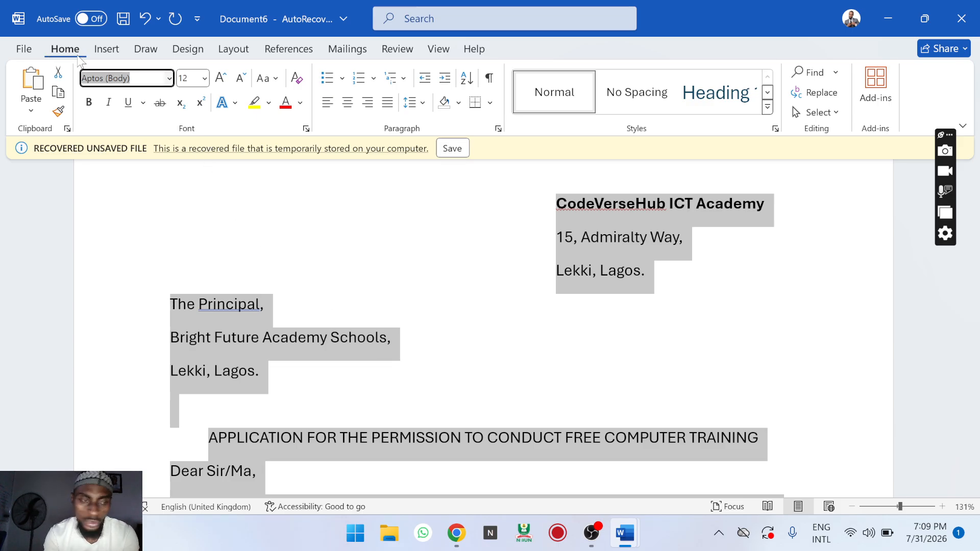
{"action": "type", "text": "Times New Roman"}
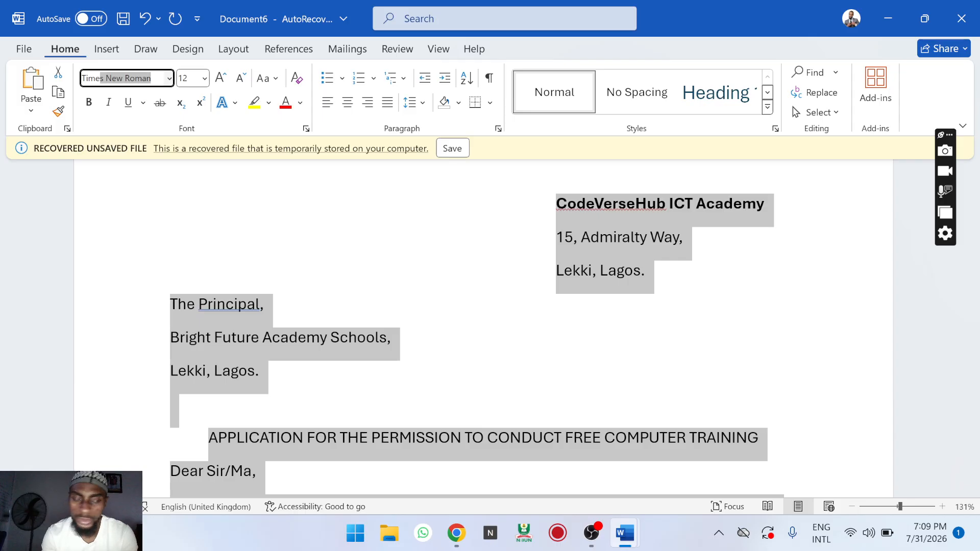
{"action": "key", "text": "Return"}
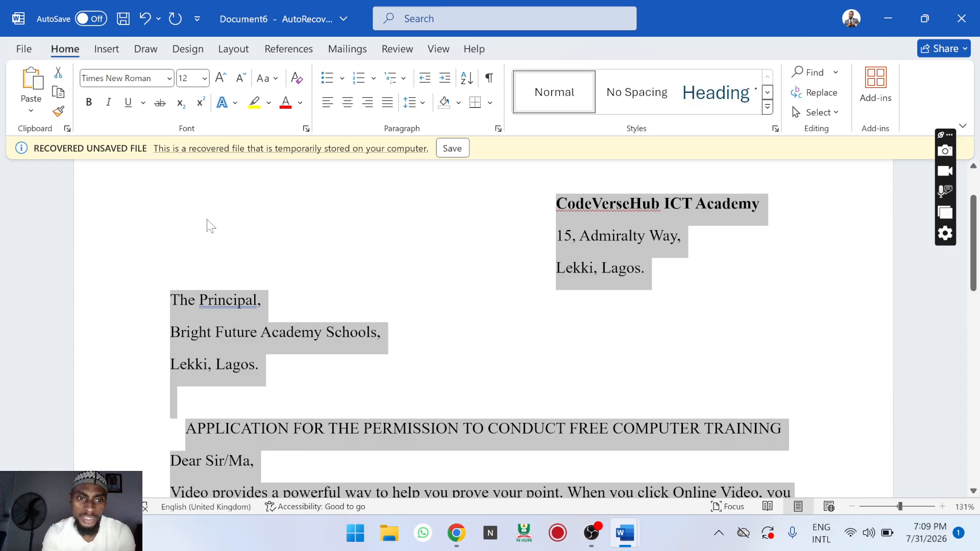
{"action": "left_click", "coordinate": [276, 310]}
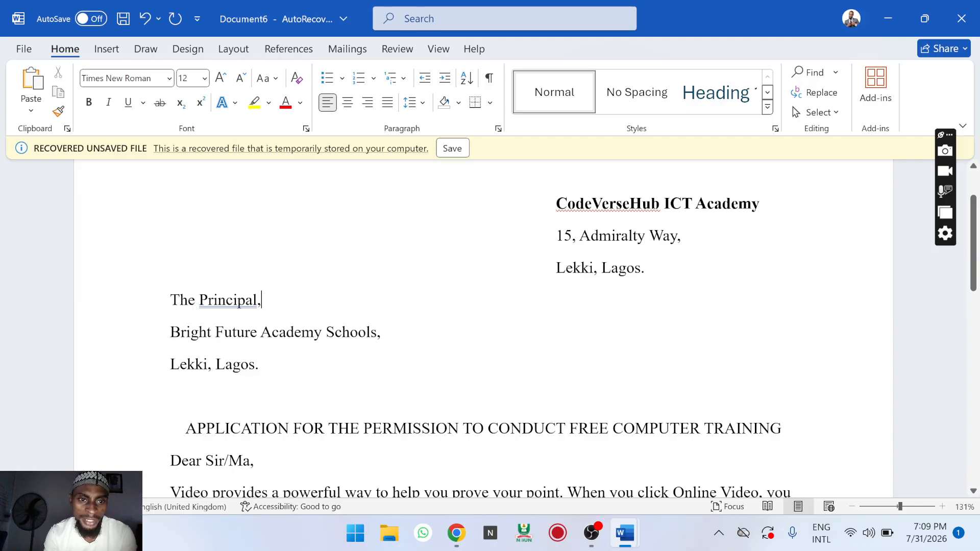
Make the "The Principal," line of the recipient's block bold.
{"action": "left_click_drag", "start_coordinate": [266, 300], "coordinate": [171, 300]}
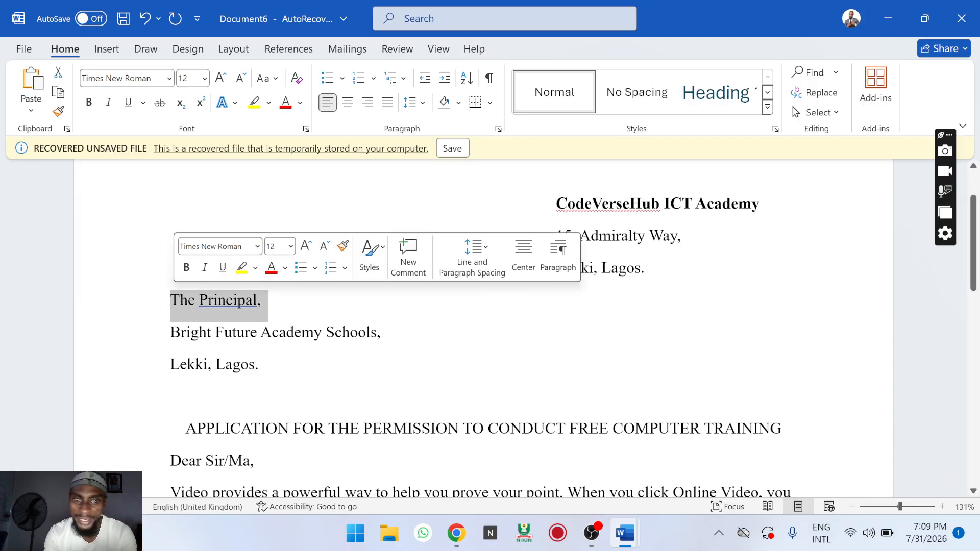
{"action": "left_click", "coordinate": [92, 337]}
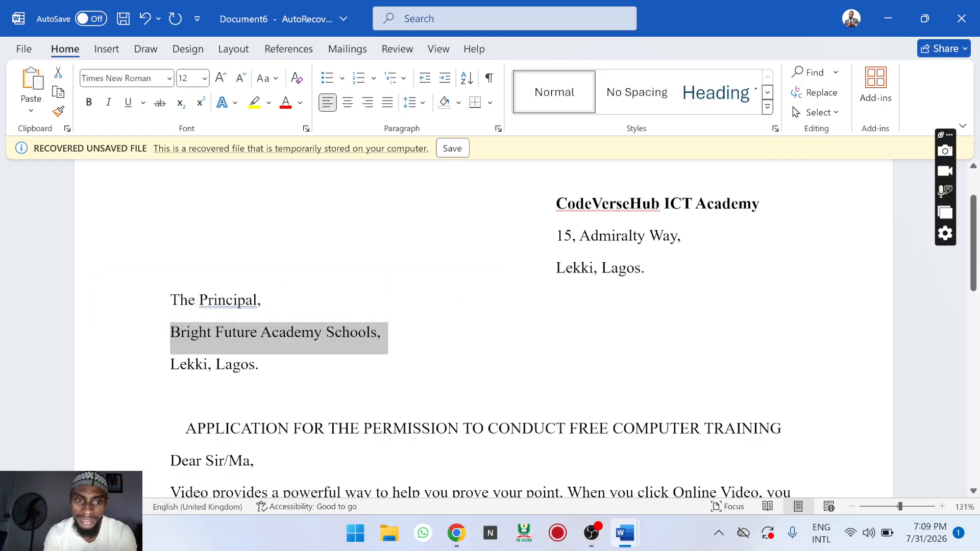
{"action": "left_click", "coordinate": [163, 372]}
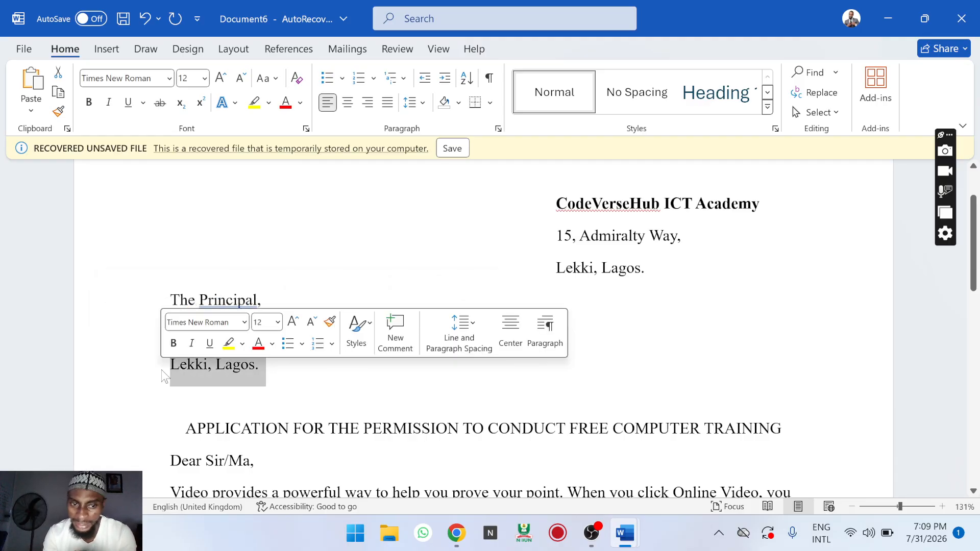
{"action": "left_click", "coordinate": [235, 368]}
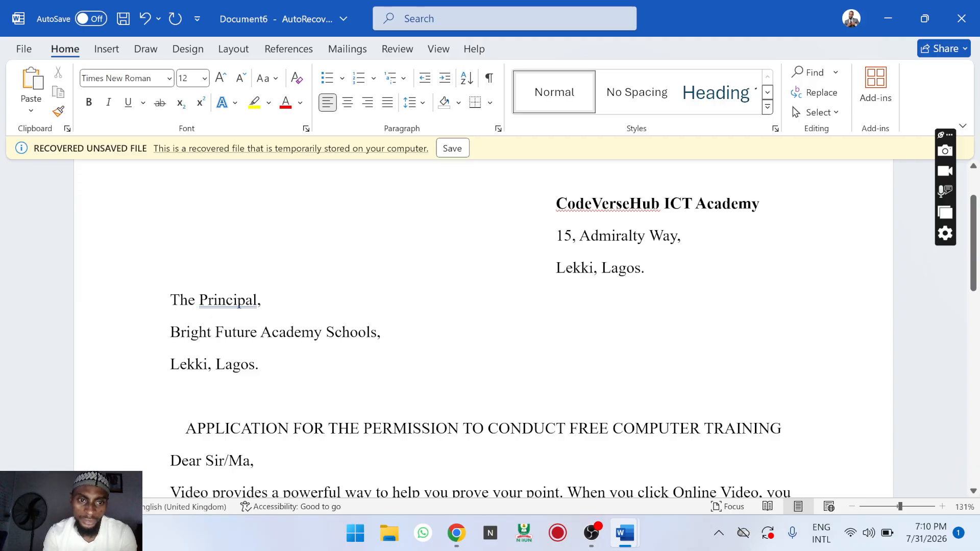
{"action": "left_click", "coordinate": [162, 301]}
{"action": "key", "text": "ctrl+b"}
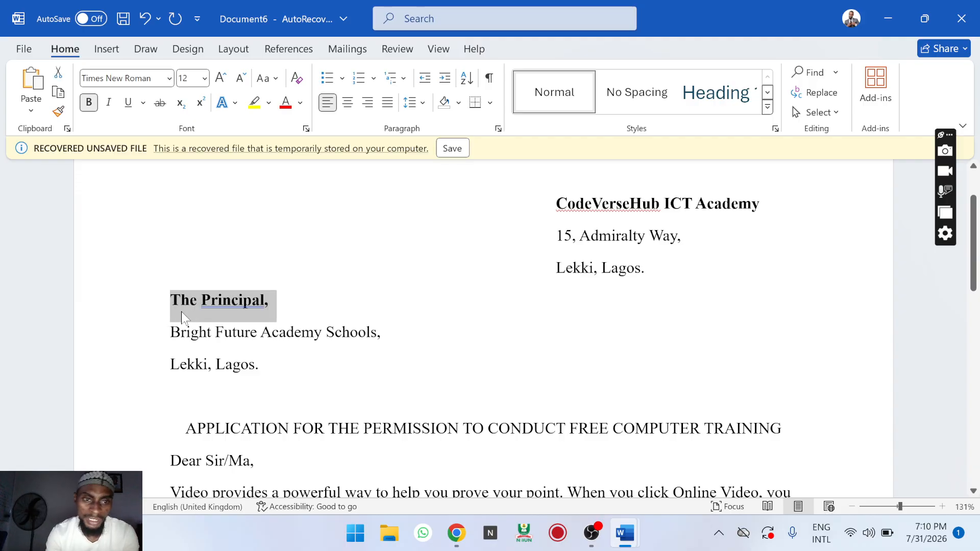
{"action": "left_click", "coordinate": [171, 347]}
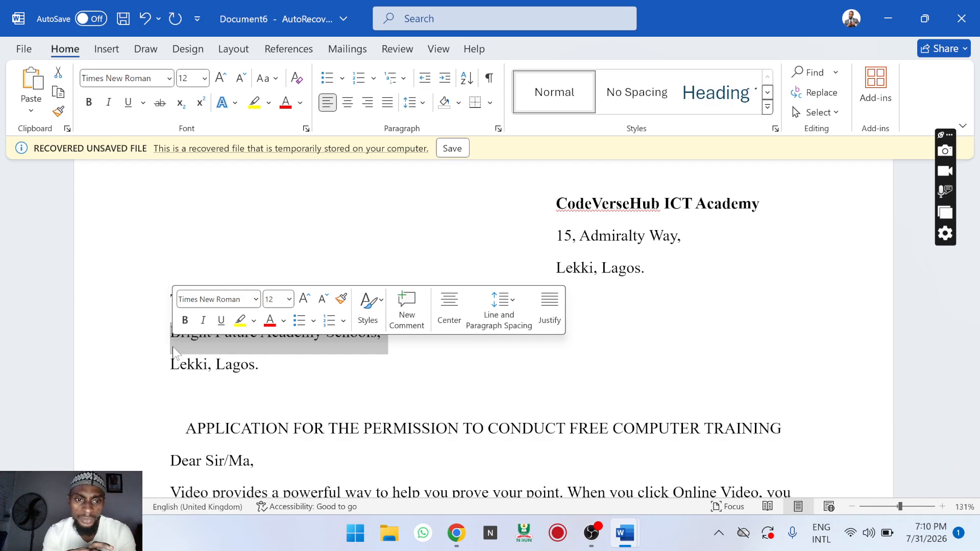
{"action": "left_click", "coordinate": [175, 333]}
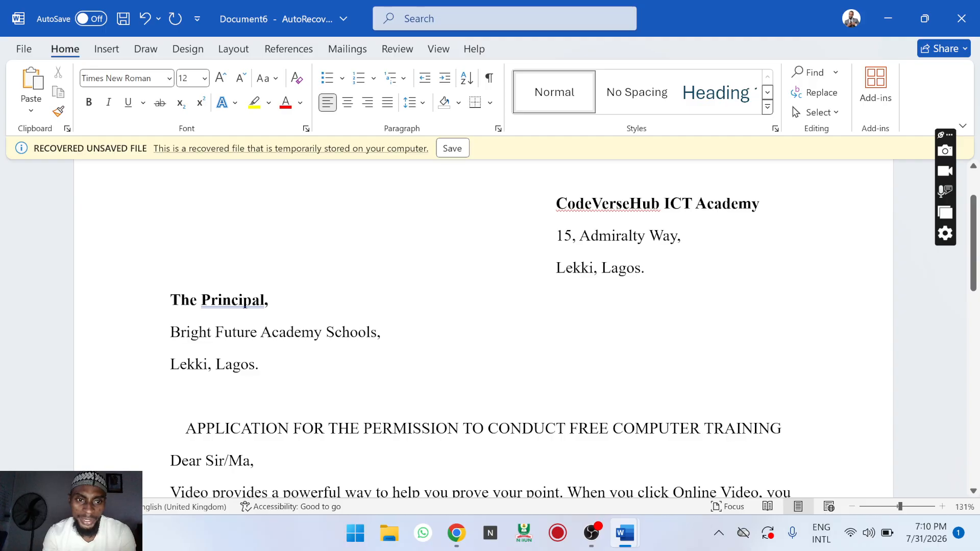
{"action": "left_click_drag", "start_coordinate": [270, 300], "coordinate": [170, 300]}
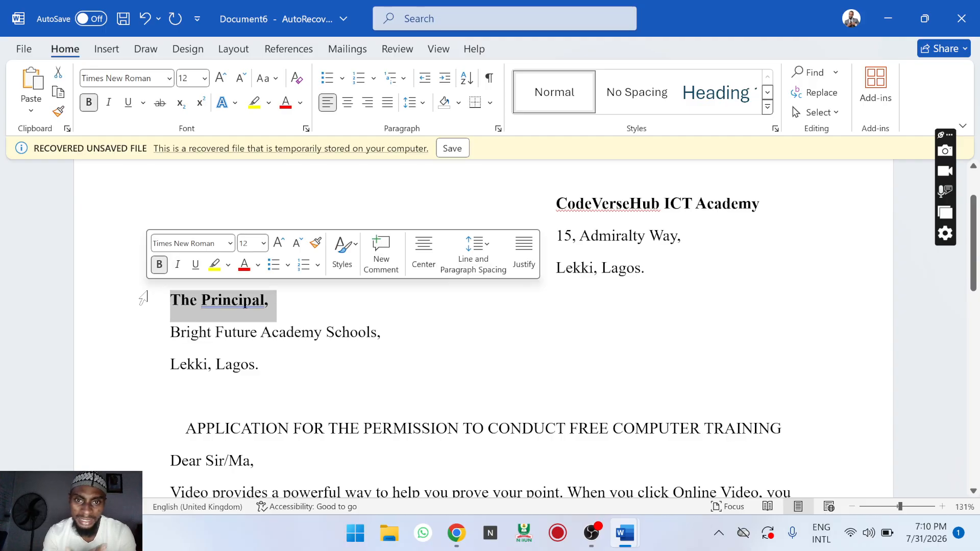
{"action": "left_click", "coordinate": [261, 365]}
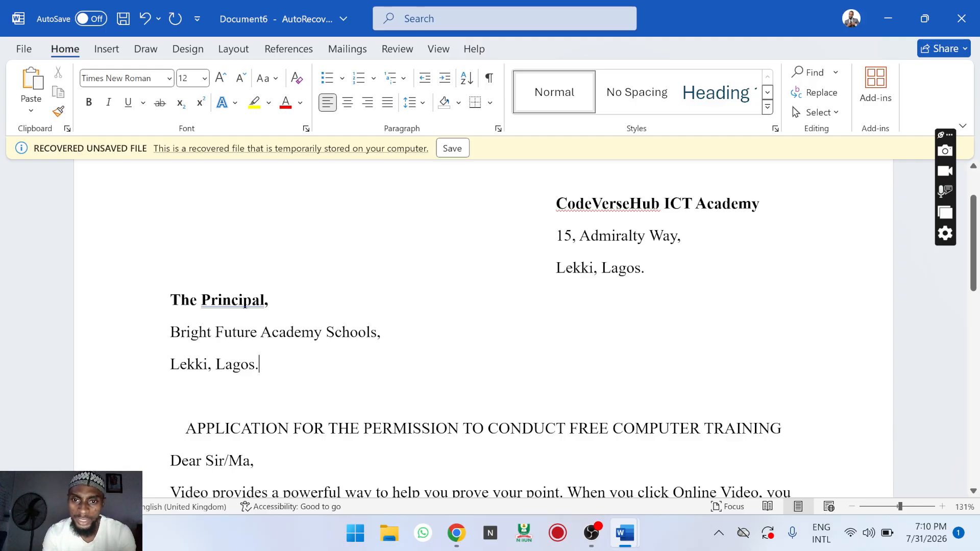
Remove the space after the paragraphs of the sender's two address lines, comparing the spacing with an undo and redo.
{"action": "left_click_drag", "start_coordinate": [650, 269], "coordinate": [591, 242]}
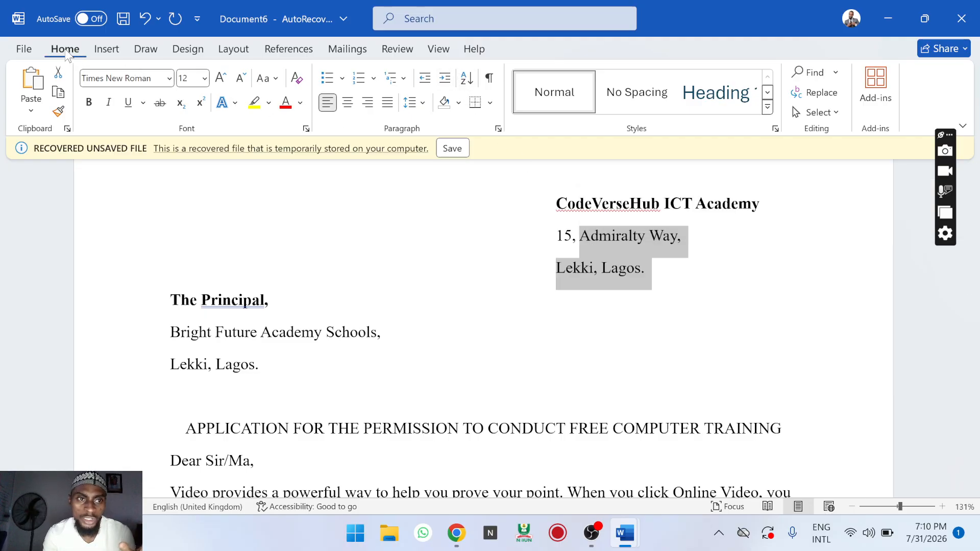
{"action": "left_click", "coordinate": [423, 103]}
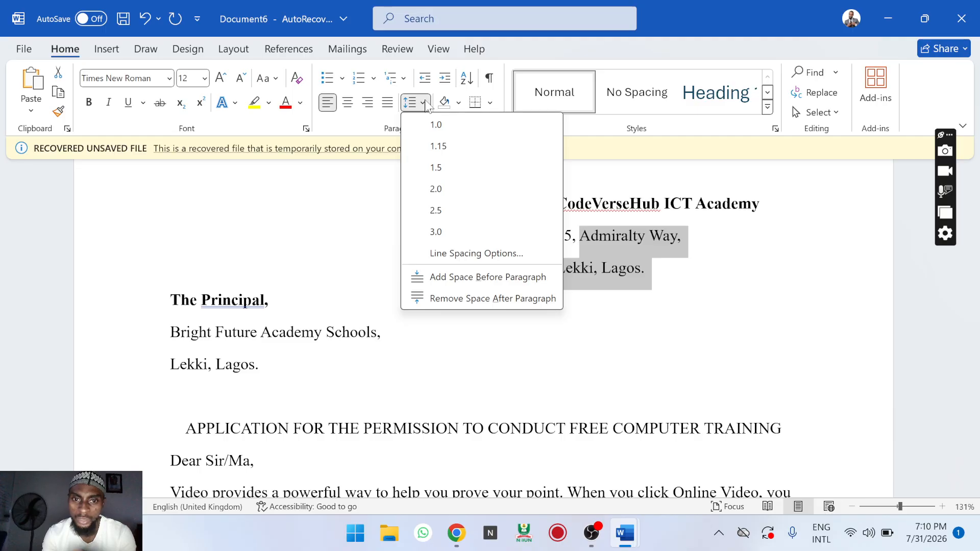
{"action": "left_click", "coordinate": [477, 299]}
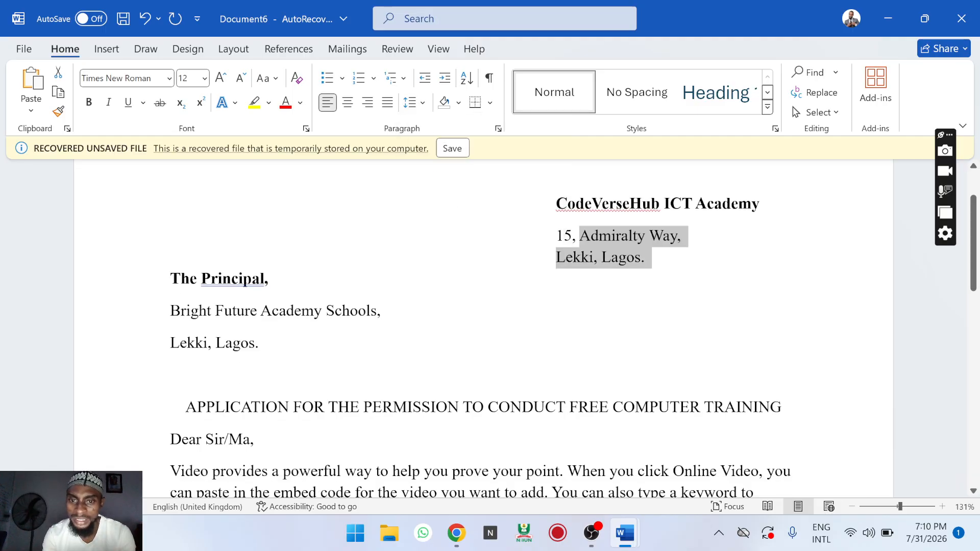
{"action": "key", "text": "ctrl+z"}
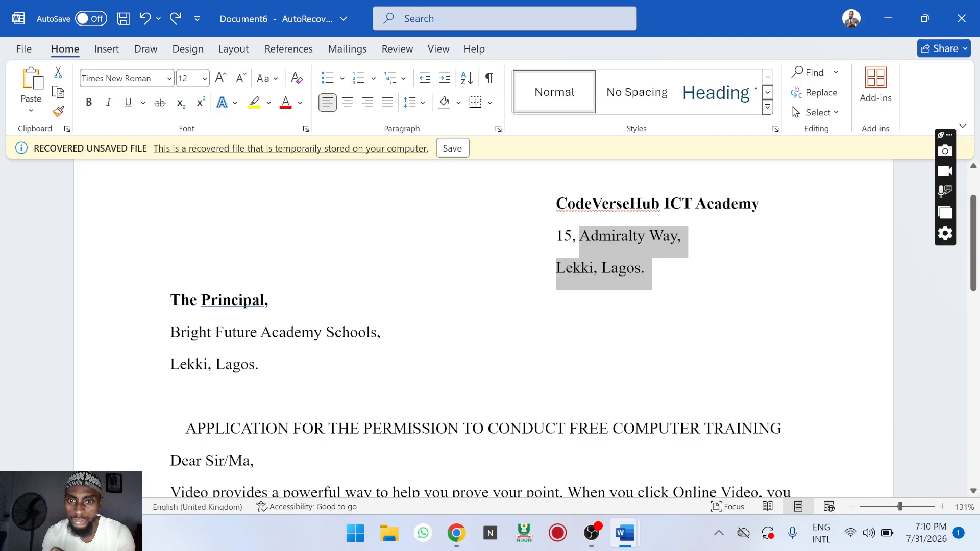
{"action": "key", "text": "ctrl+y"}
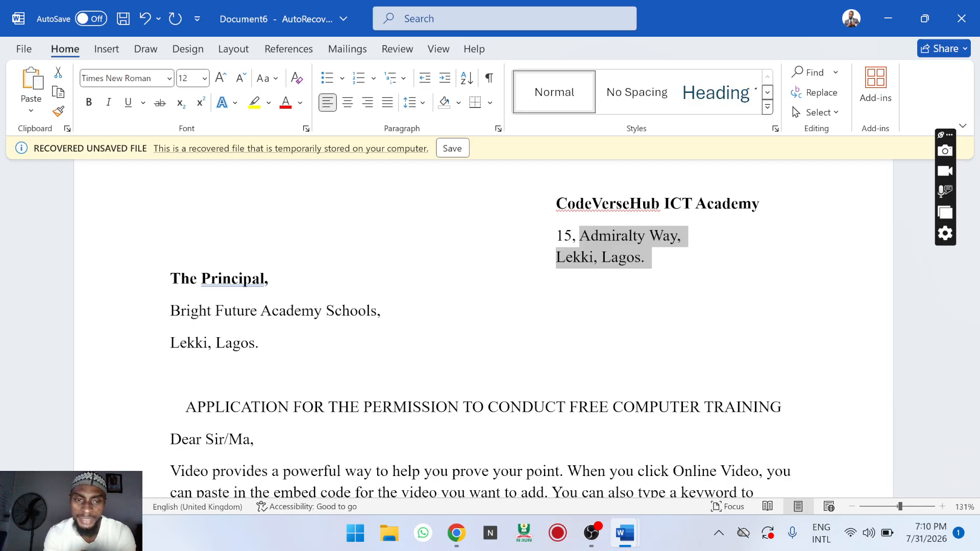
Remove the space after the paragraphs of the recipient's school name and location lines.
{"action": "left_click_drag", "start_coordinate": [215, 311], "coordinate": [265, 344]}
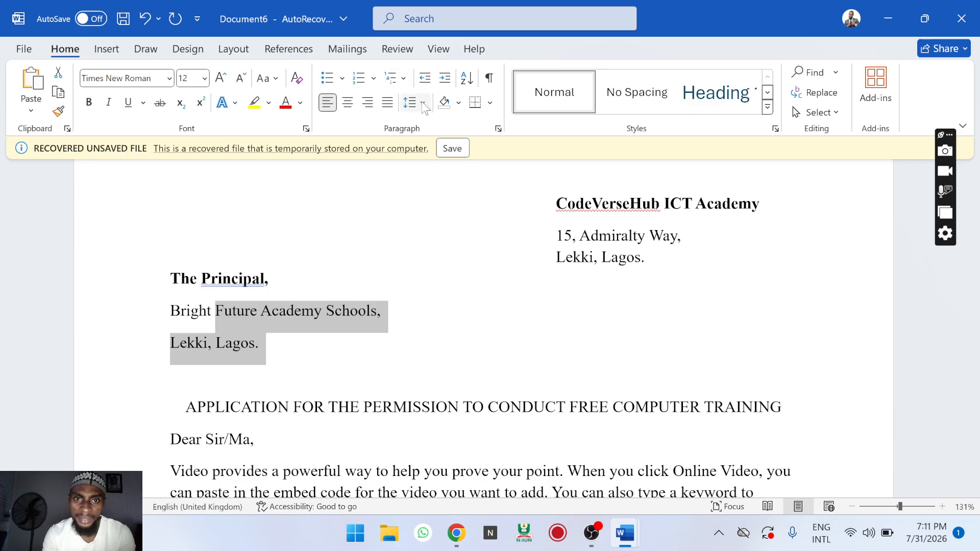
{"action": "left_click", "coordinate": [423, 103]}
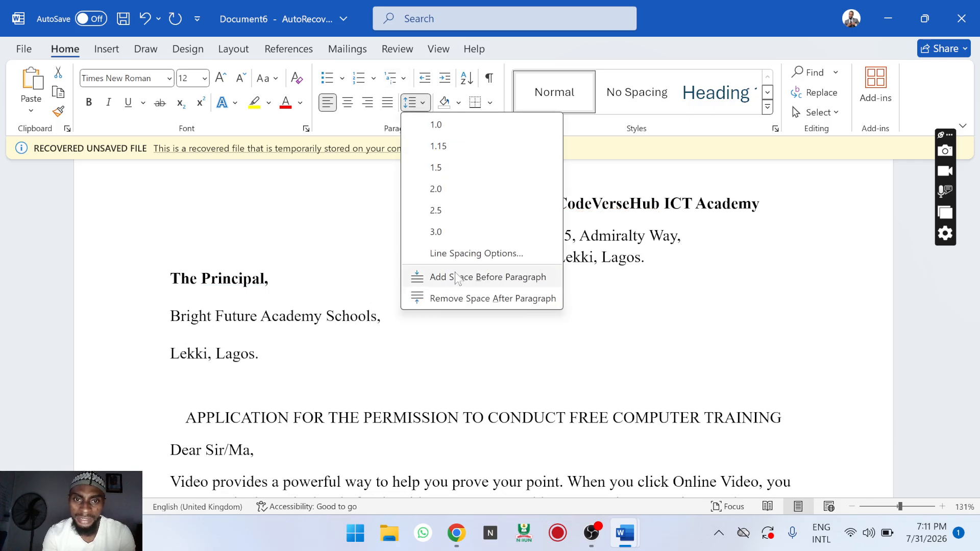
{"action": "left_click", "coordinate": [459, 299]}
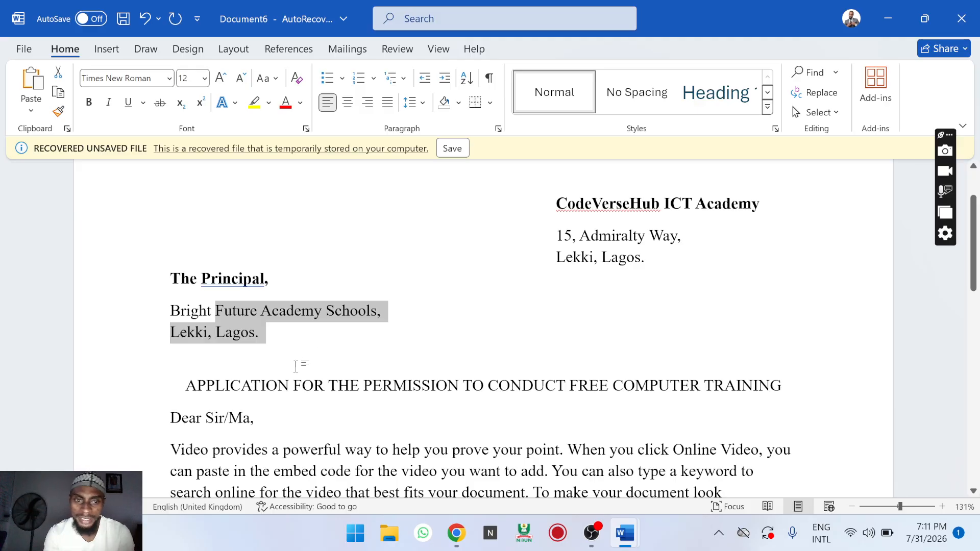
{"action": "left_click", "coordinate": [186, 385]}
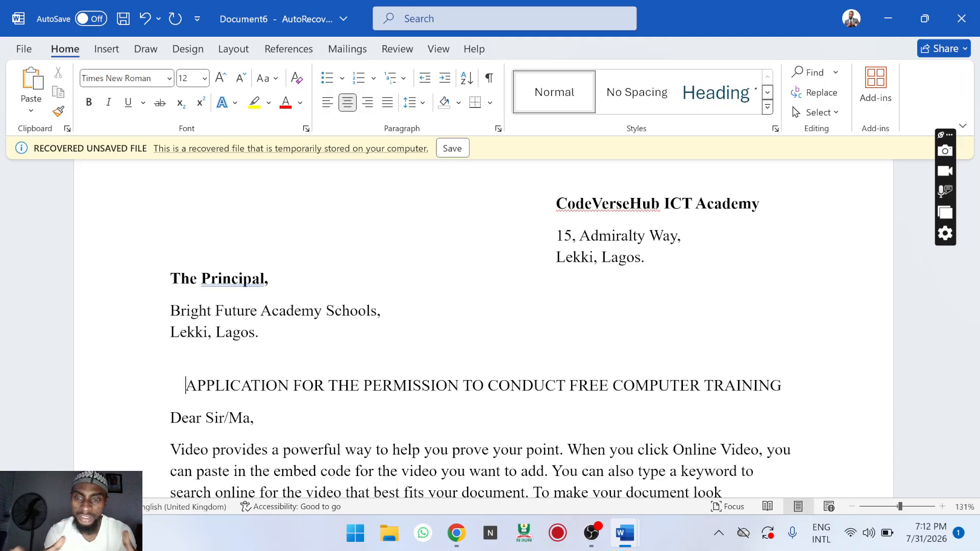
Make the centred subject heading "APPLICATION FOR THE PERMISSION TO CONDUCT FREE COMPUTER TRAINING" bold.
{"action": "triple_click", "coordinate": [189, 386]}
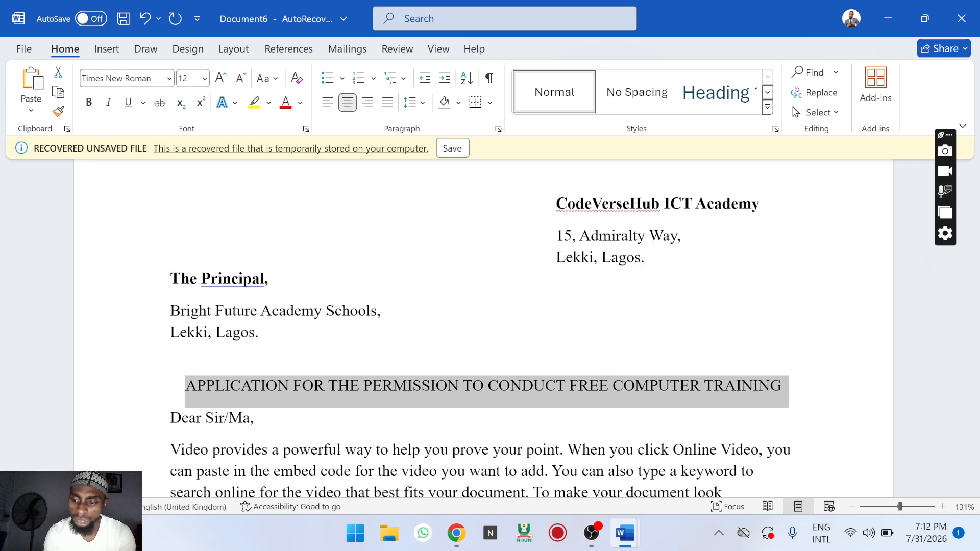
{"action": "left_click", "coordinate": [189, 386]}
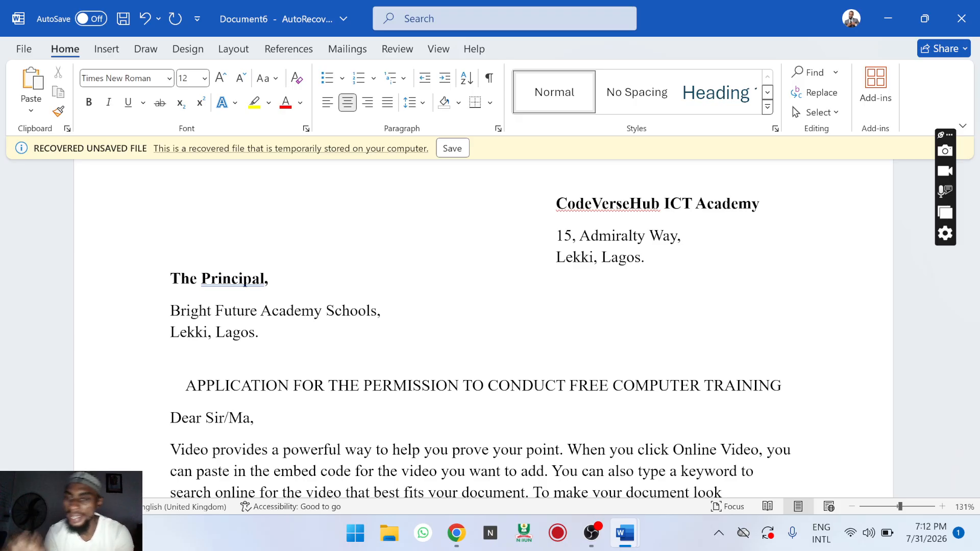
{"action": "key", "text": "shift+Down"}
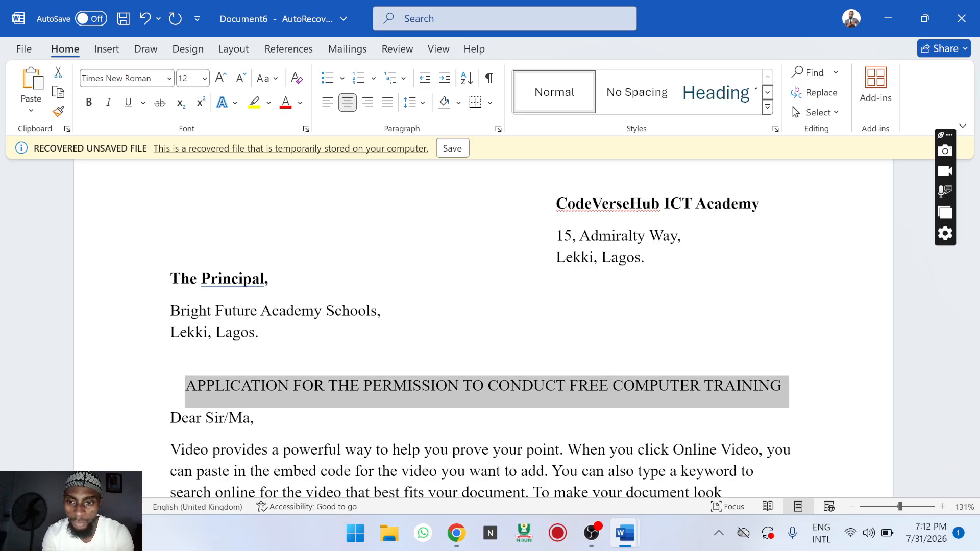
{"action": "left_click", "coordinate": [189, 386]}
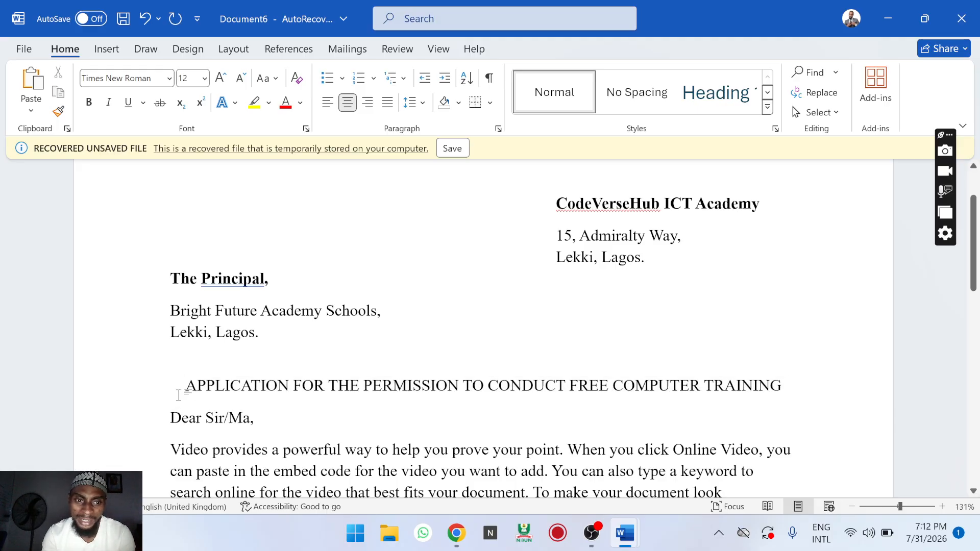
{"action": "left_click_drag", "start_coordinate": [257, 404], "coordinate": [763, 390]}
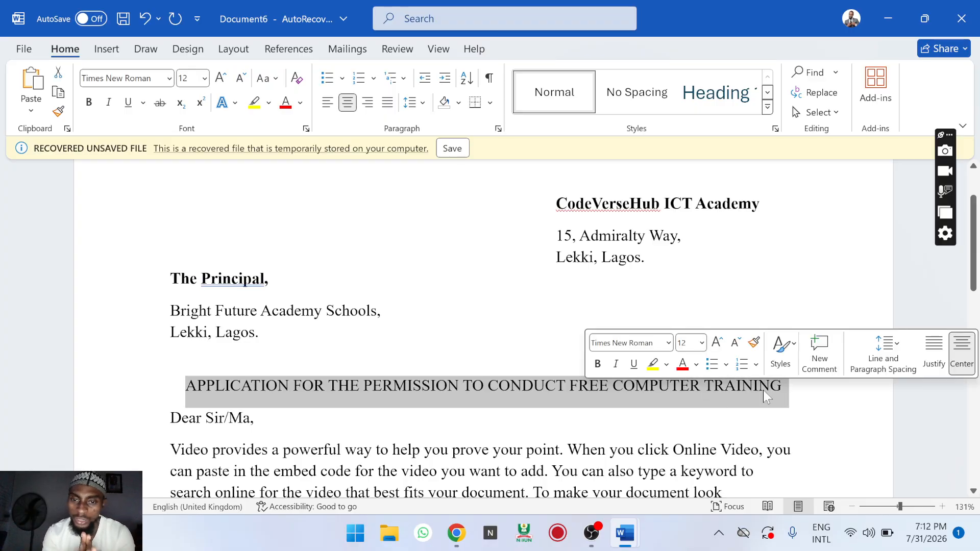
{"action": "key", "text": "ctrl+b"}
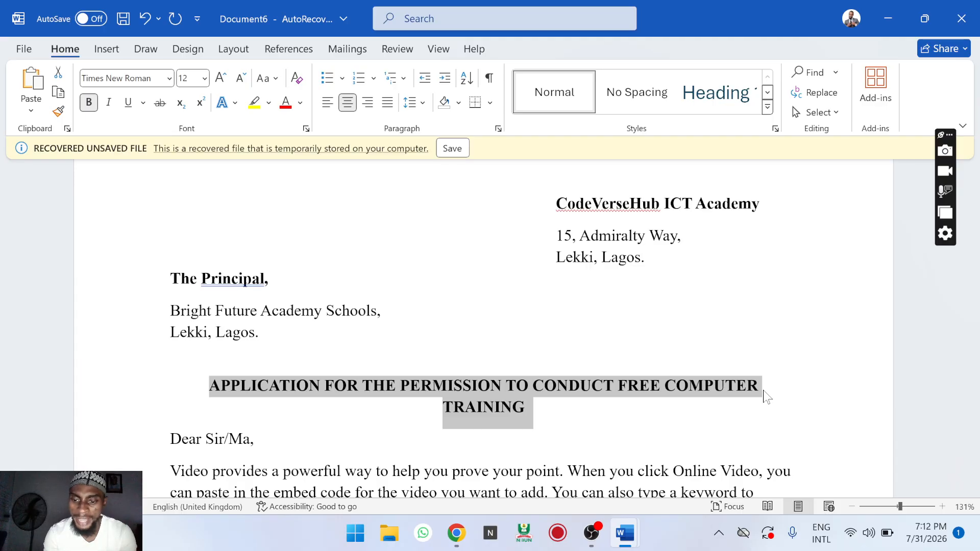
Set the font size of the subject heading to 16.
{"action": "left_click", "coordinate": [205, 78]}
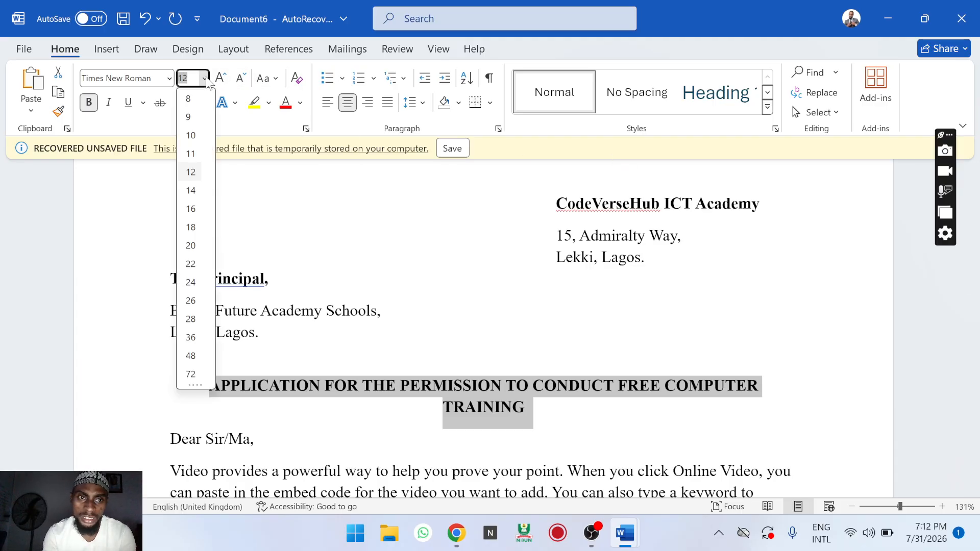
{"action": "left_click", "coordinate": [618, 424]}
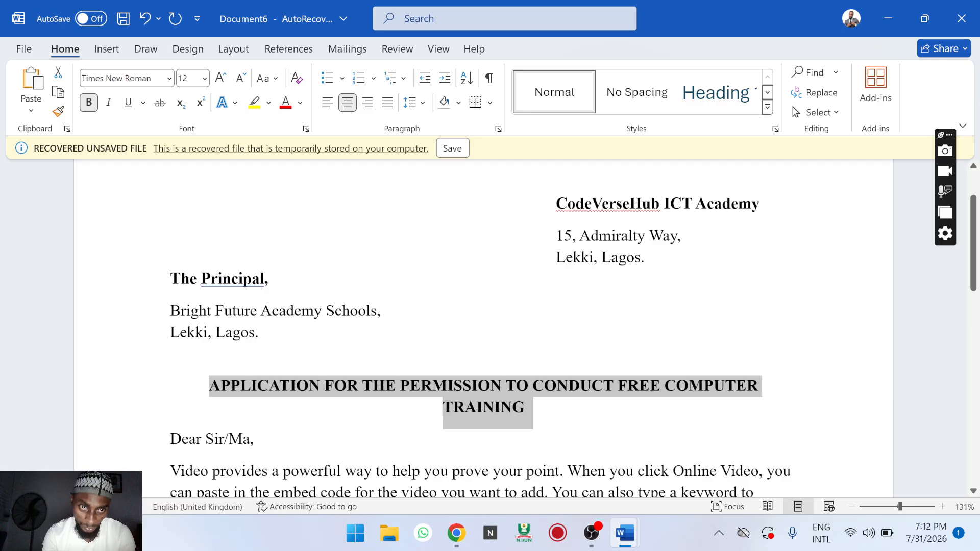
{"action": "left_click", "coordinate": [205, 78]}
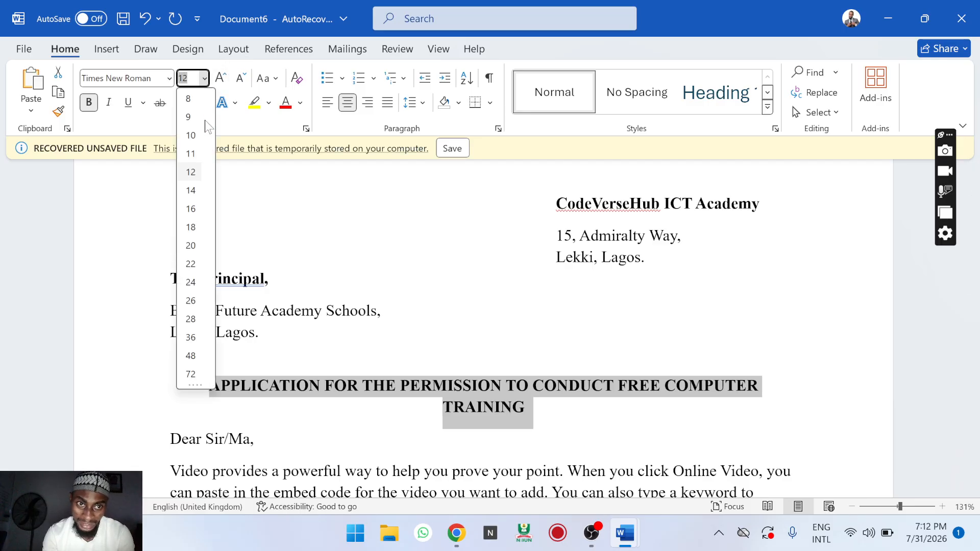
{"action": "left_click", "coordinate": [190, 206]}
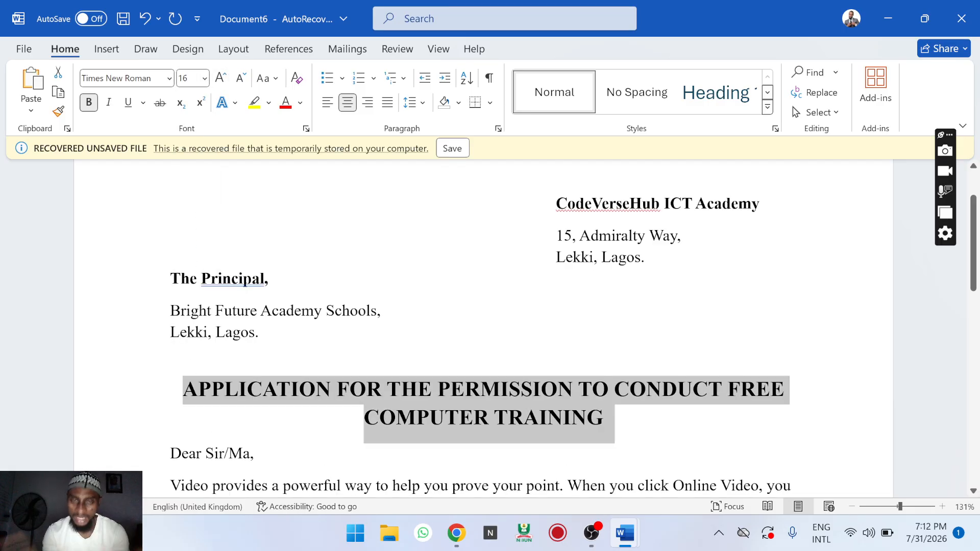
{"action": "left_click", "coordinate": [276, 279]}
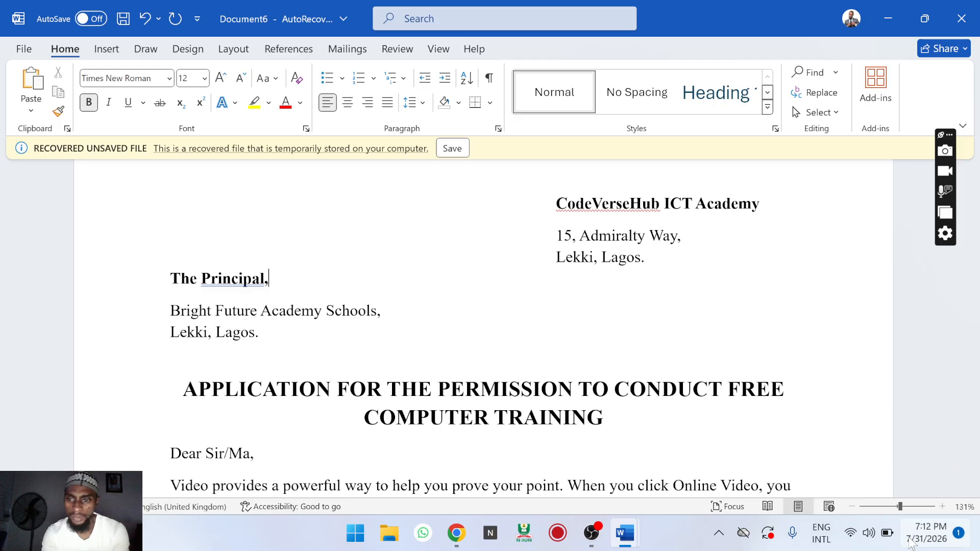
Justify the first body paragraph after trying centred and right alignment on it.
{"action": "left_click", "coordinate": [881, 509]}
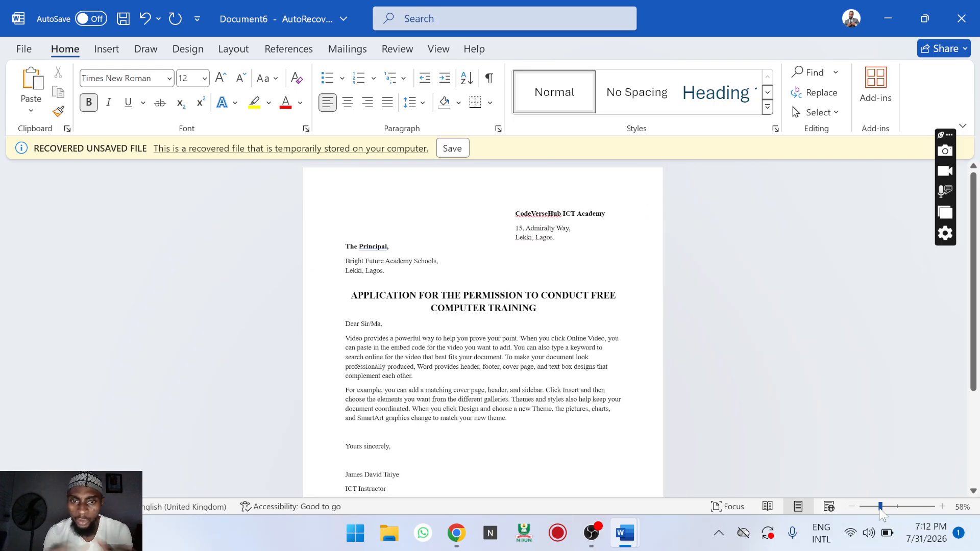
{"action": "left_click_drag", "start_coordinate": [881, 509], "coordinate": [872, 509]}
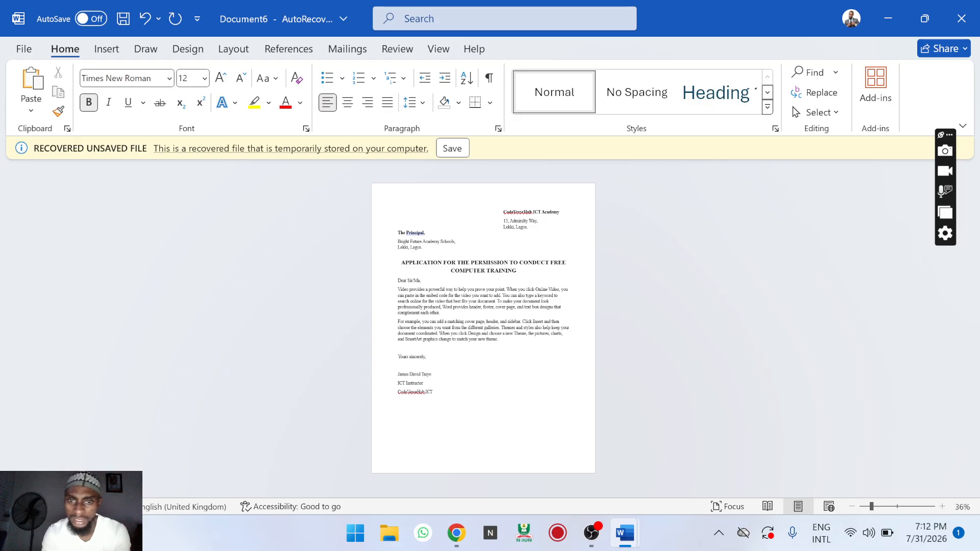
{"action": "scroll", "coordinate": [483, 327], "scroll_direction": "up", "scroll_amount": 3, "text": "ctrl"}
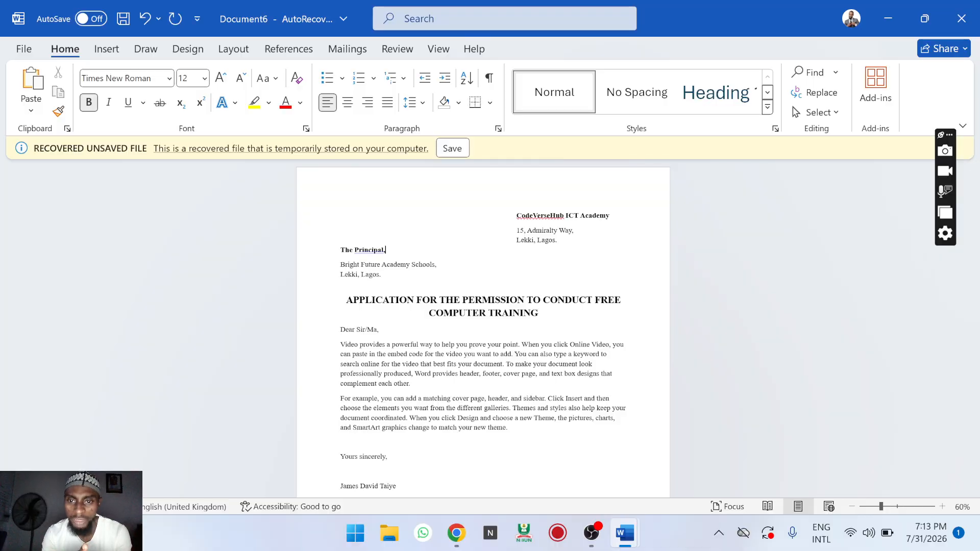
{"action": "scroll", "coordinate": [483, 326], "scroll_direction": "up", "scroll_amount": 4, "text": "ctrl"}
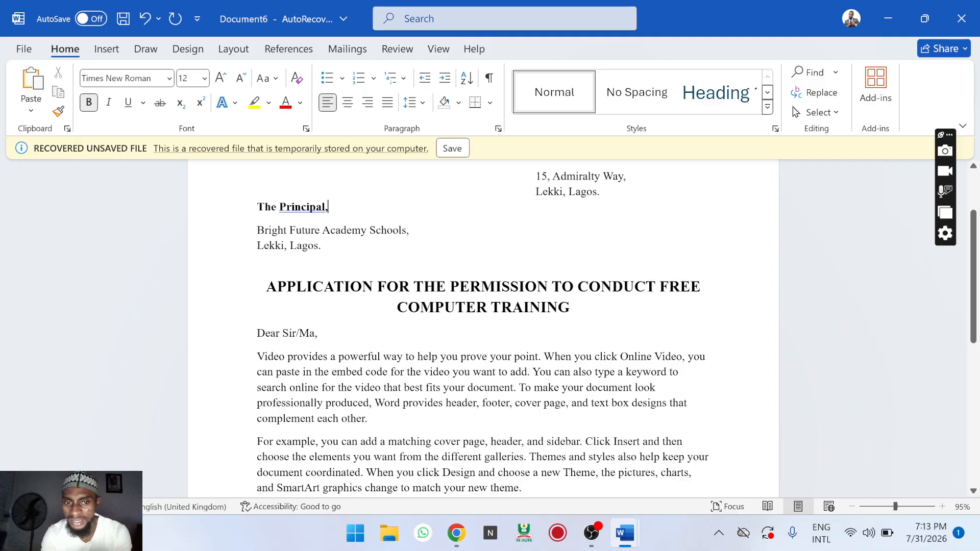
{"action": "left_click_drag", "start_coordinate": [689, 403], "coordinate": [646, 359]}
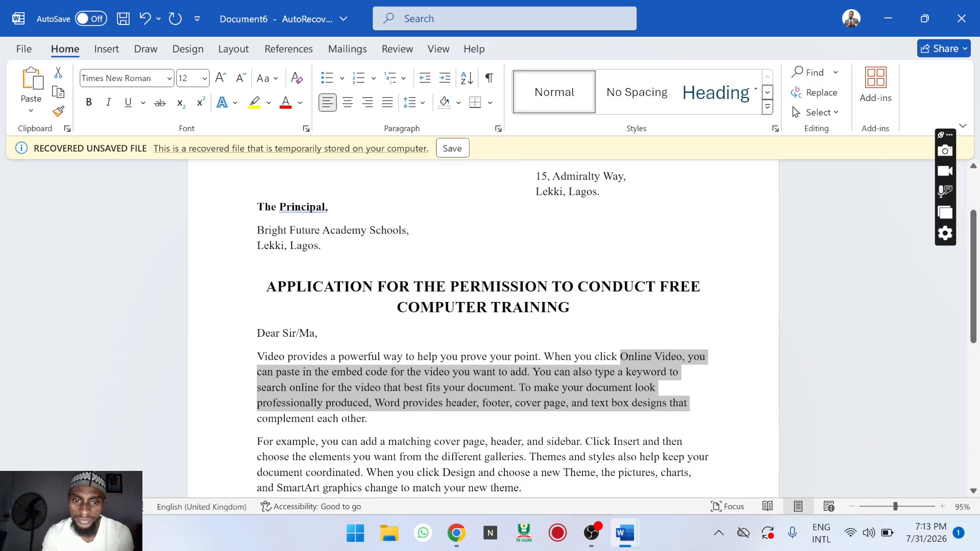
{"action": "left_click", "coordinate": [370, 419]}
{"action": "left_click_drag", "start_coordinate": [368, 419], "coordinate": [359, 357]}
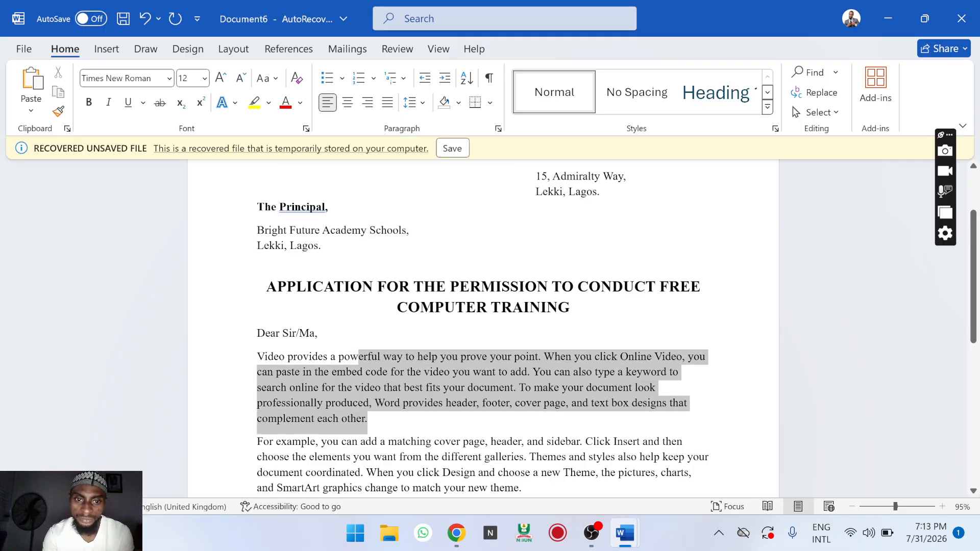
{"action": "left_click", "coordinate": [348, 104]}
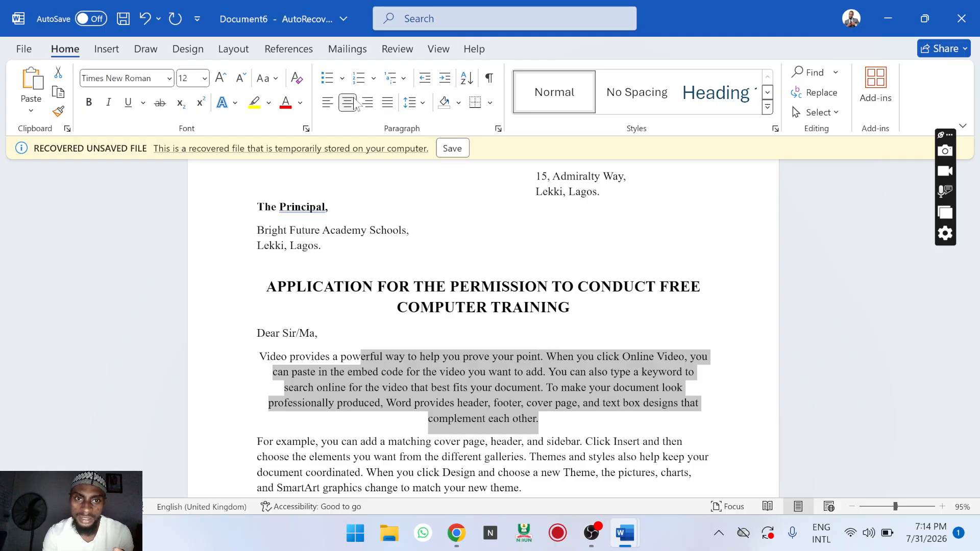
{"action": "left_click", "coordinate": [368, 103]}
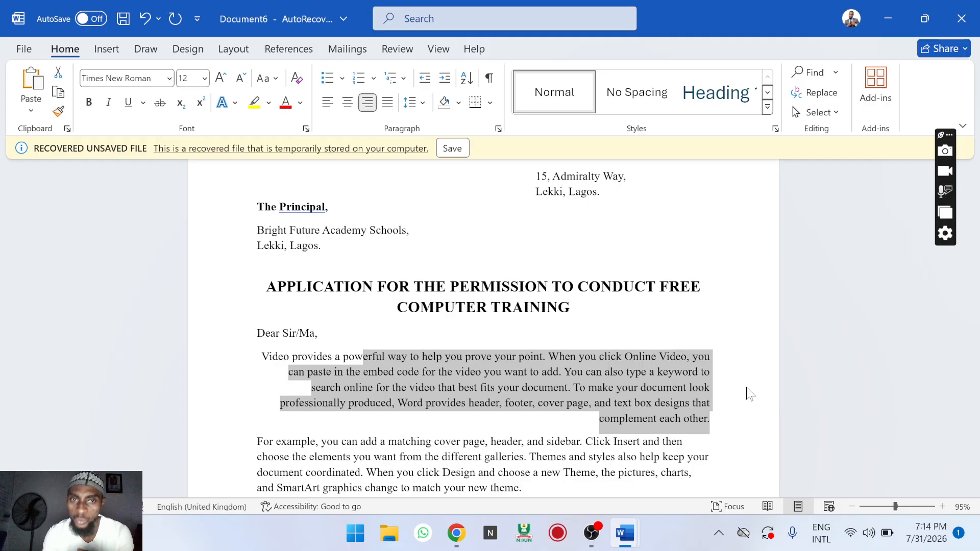
{"action": "left_click", "coordinate": [392, 104]}
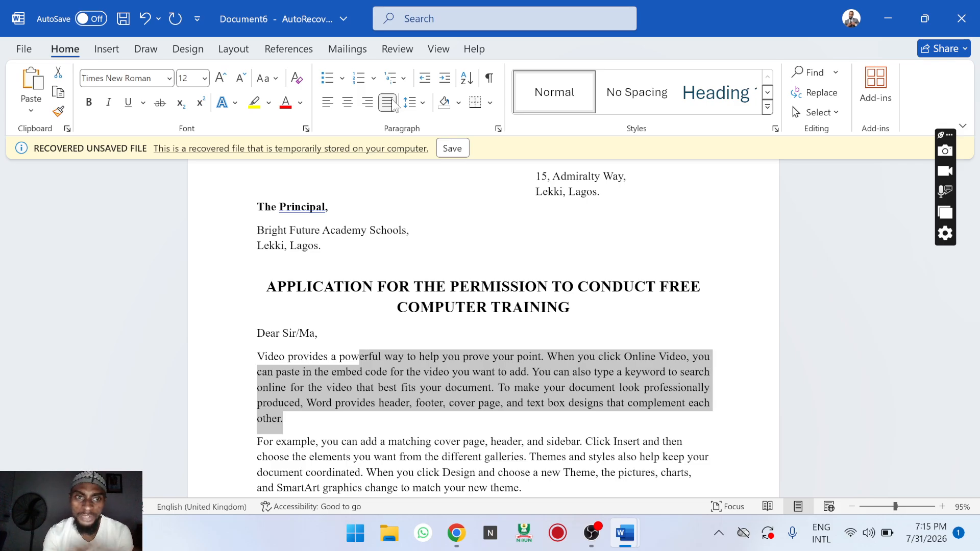
Justify the second body paragraph, comparing it once with the left-aligned version by undoing and reapplying the alignment.
{"action": "scroll", "coordinate": [483, 327], "scroll_direction": "down", "scroll_amount": 3}
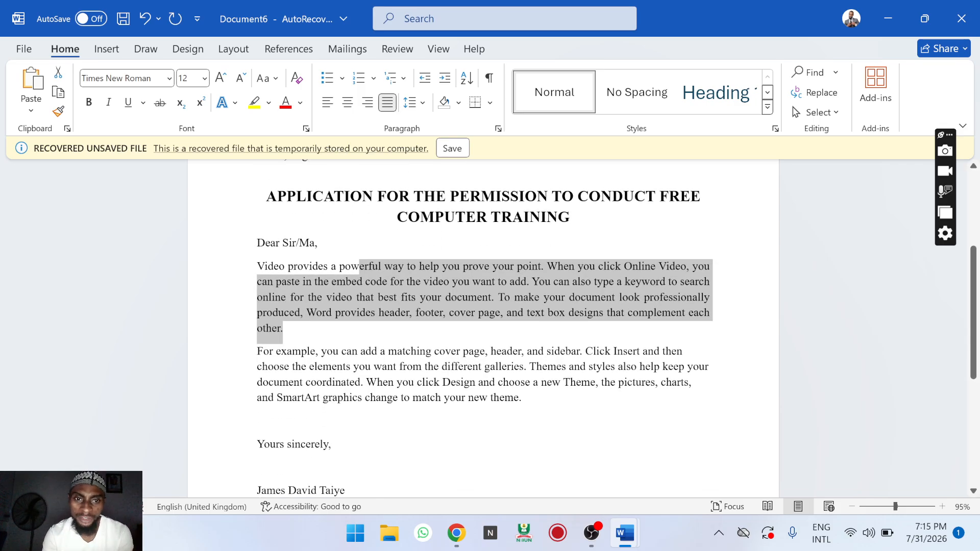
{"action": "left_click_drag", "start_coordinate": [522, 397], "coordinate": [476, 356]}
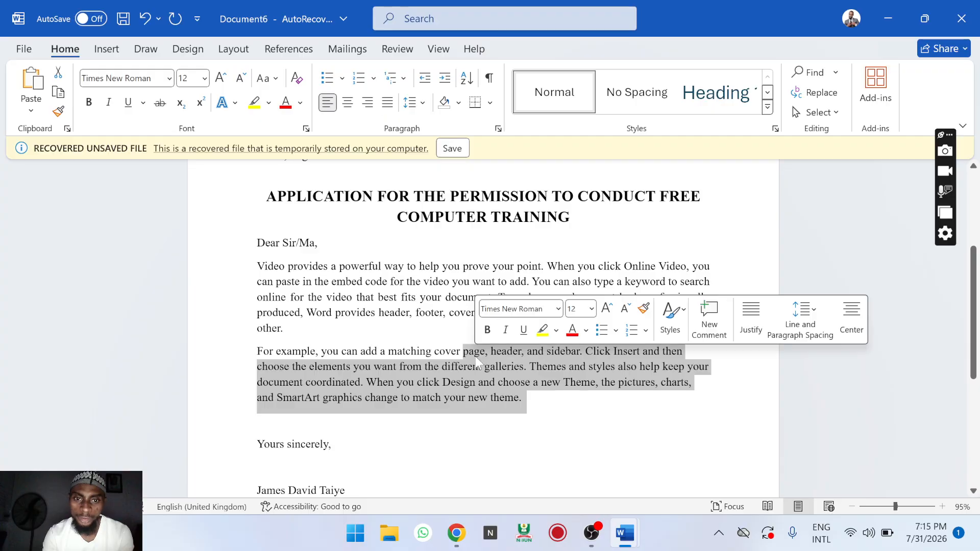
{"action": "key", "text": "ctrl+j"}
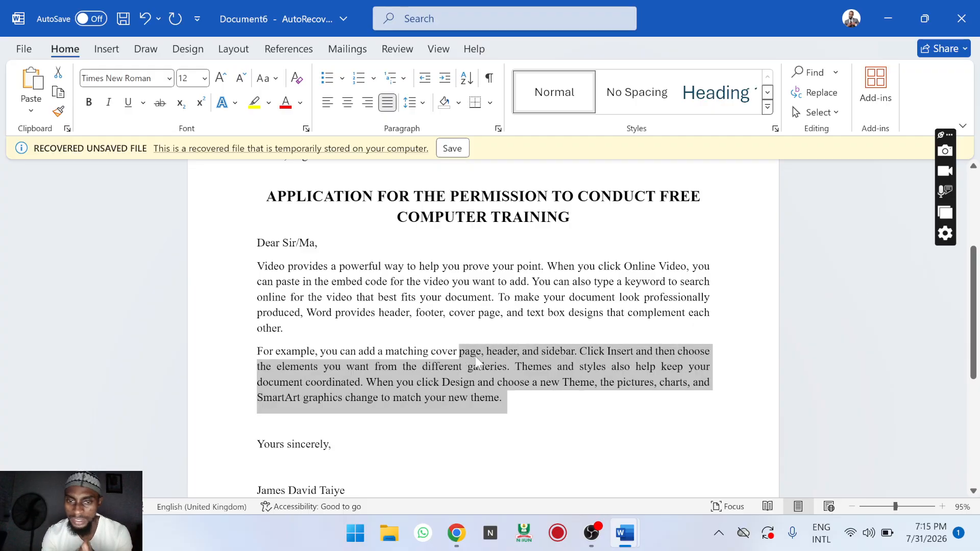
{"action": "key", "text": "ctrl+z"}
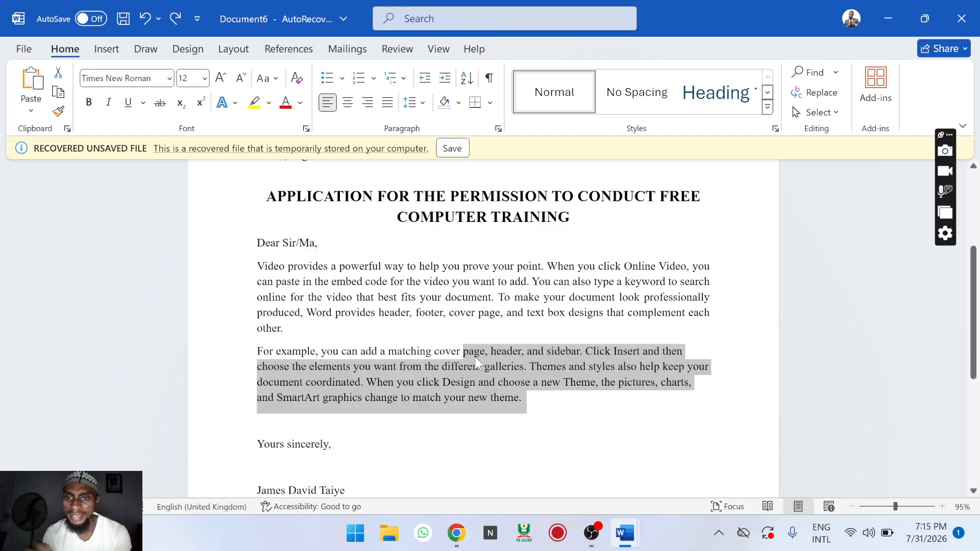
{"action": "key", "text": "ctrl+j"}
Insert one more blank line between "Yours sincerely," and the signatory's name for the signature space.
{"action": "left_click", "coordinate": [332, 444]}
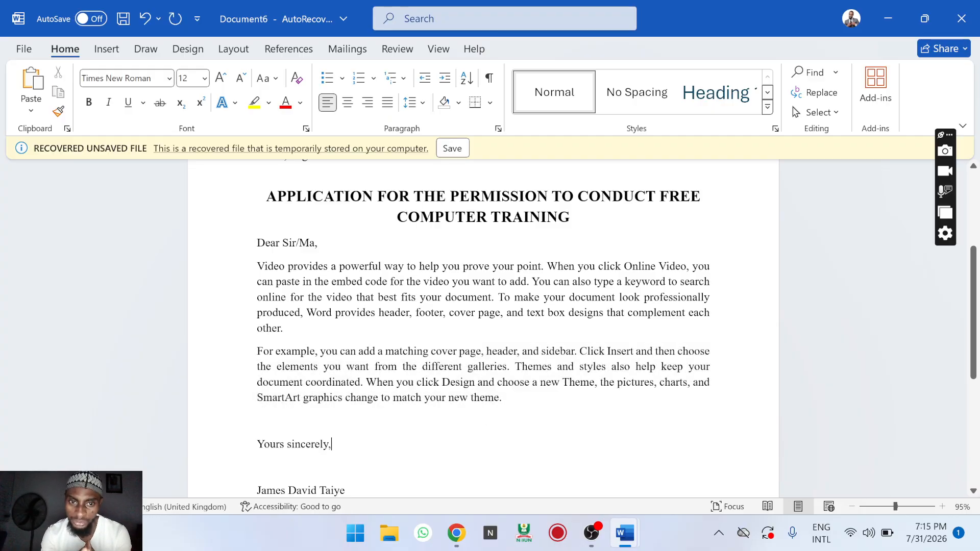
{"action": "scroll", "coordinate": [483, 327], "scroll_direction": "down", "scroll_amount": 3}
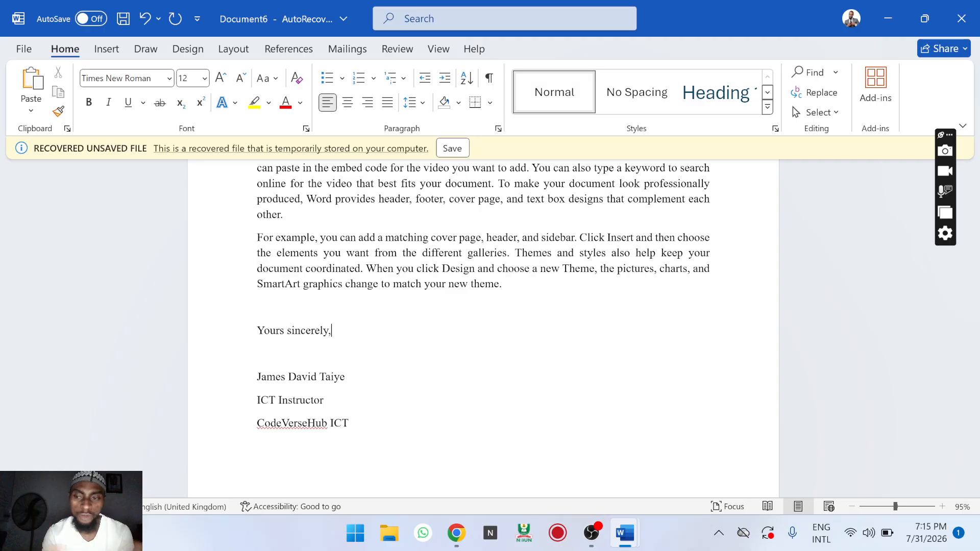
{"action": "left_click", "coordinate": [257, 354]}
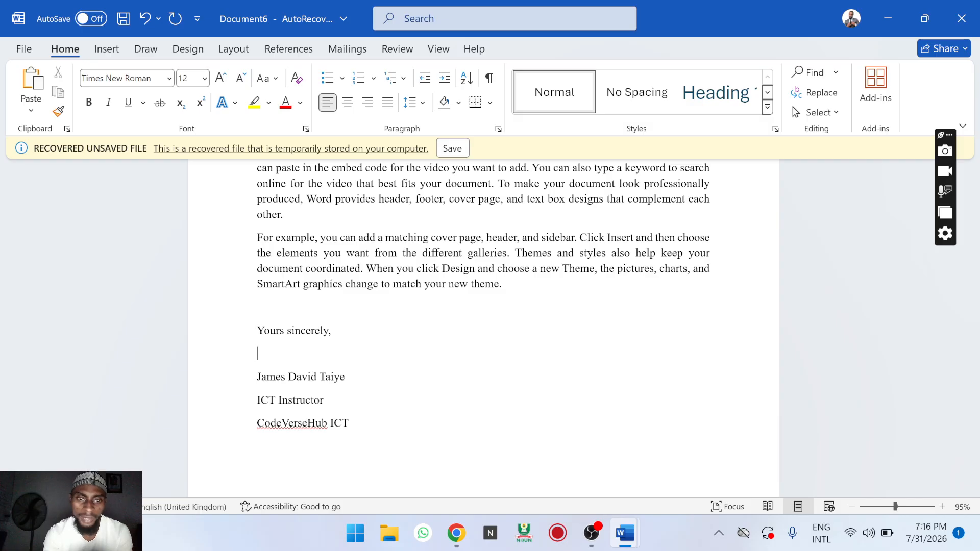
{"action": "key", "text": "Return"}
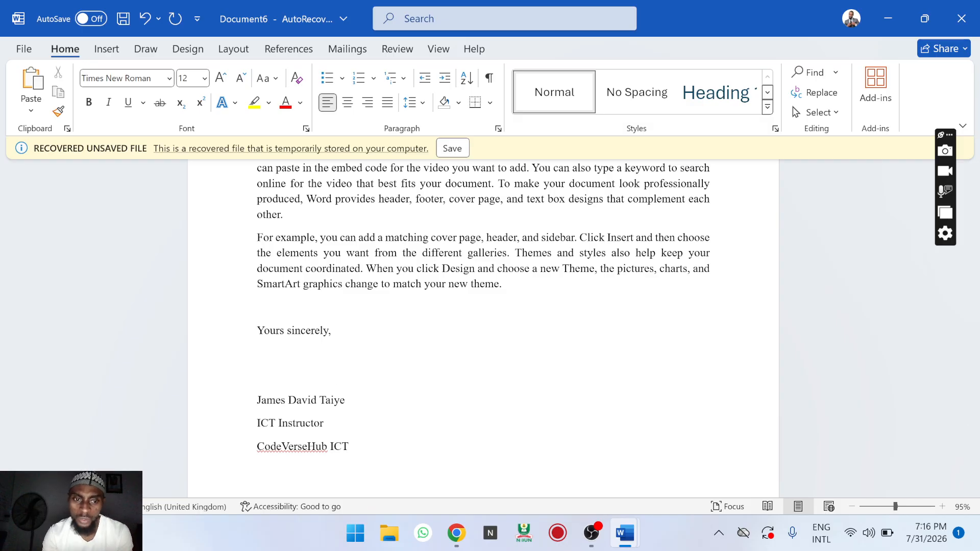
Complete the organisation line under the signature so it reads "CodeVerseHub ICT Academy".
{"action": "left_click", "coordinate": [351, 397]}
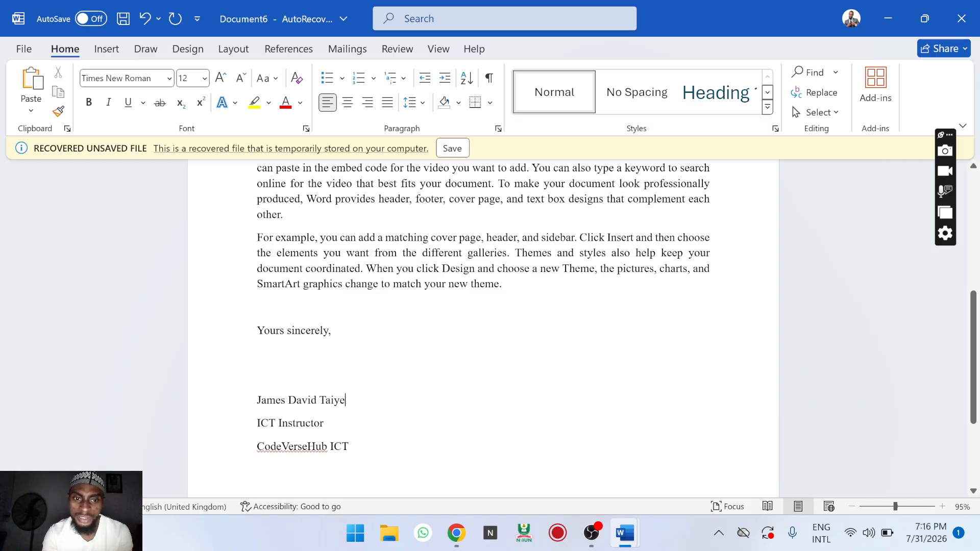
{"action": "left_click", "coordinate": [223, 424]}
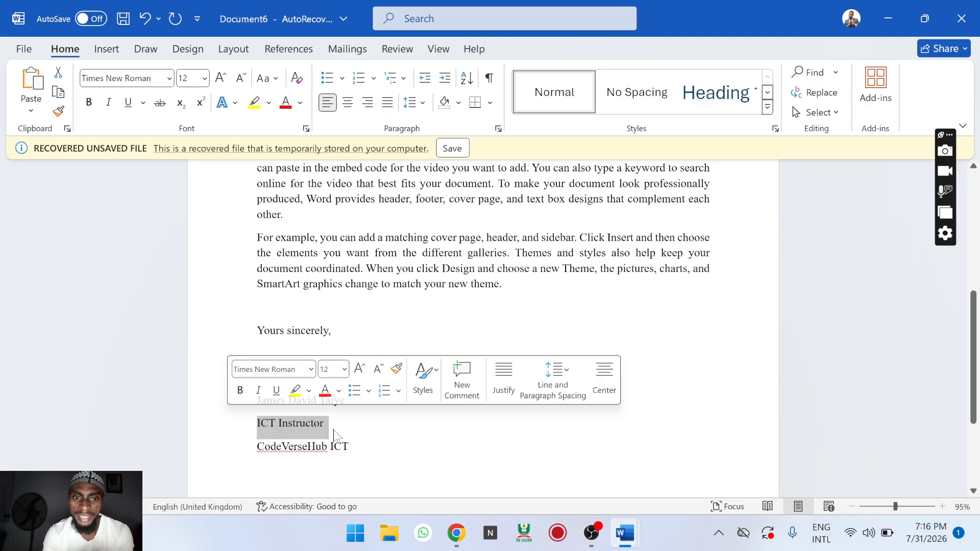
{"action": "left_click", "coordinate": [353, 447]}
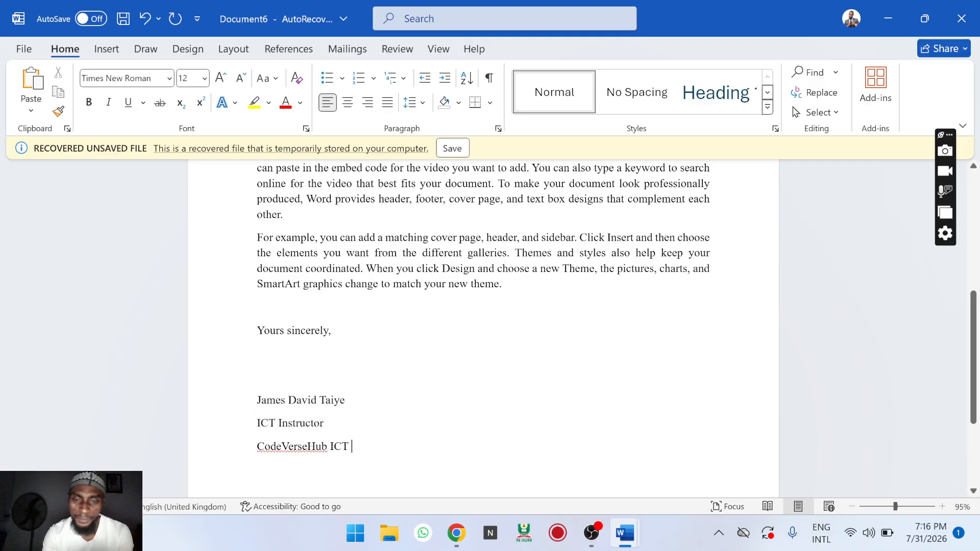
{"action": "type", "text": "Acad"}
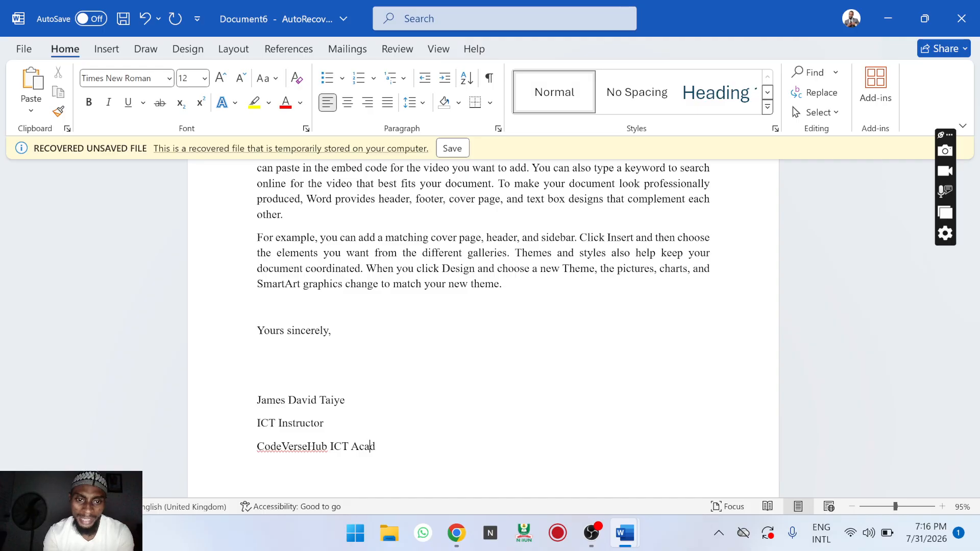
{"action": "type", "text": "emy"}
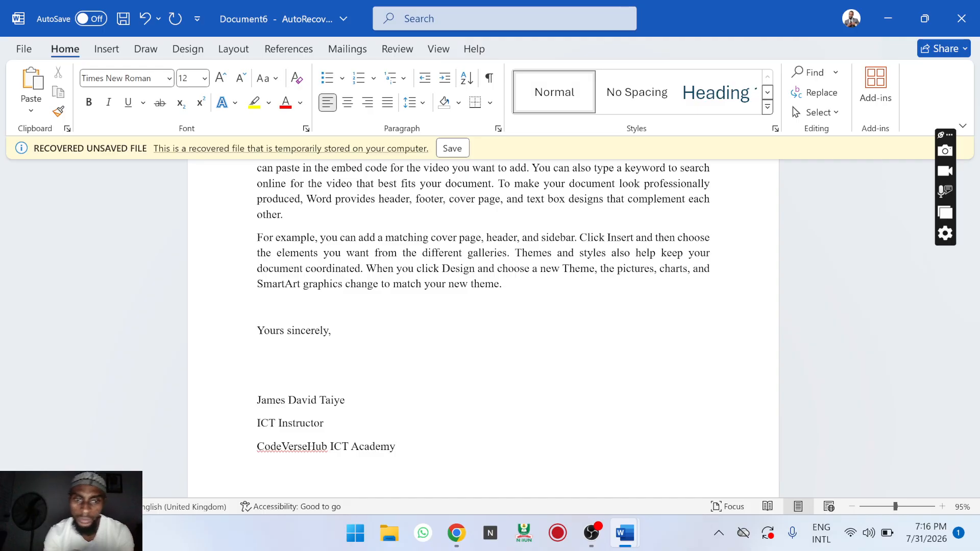
Italicize the "ICT Instructor" line in the signature block.
{"action": "left_click_drag", "start_coordinate": [327, 425], "coordinate": [262, 429]}
{"action": "key", "text": "ctrl+i"}
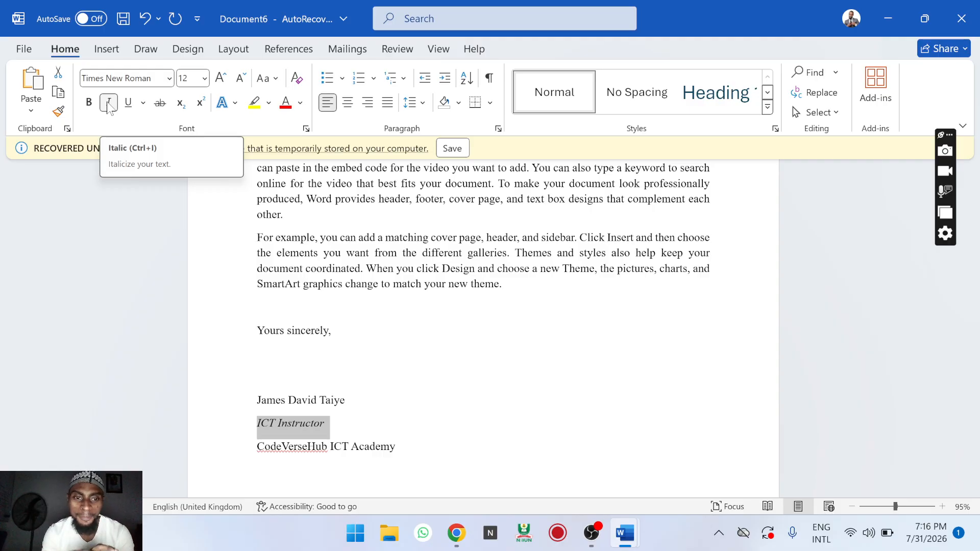
Bold the "CodeVerseHub ICT Academy" line and the signatory's name in the signature block.
{"action": "left_click", "coordinate": [243, 449]}
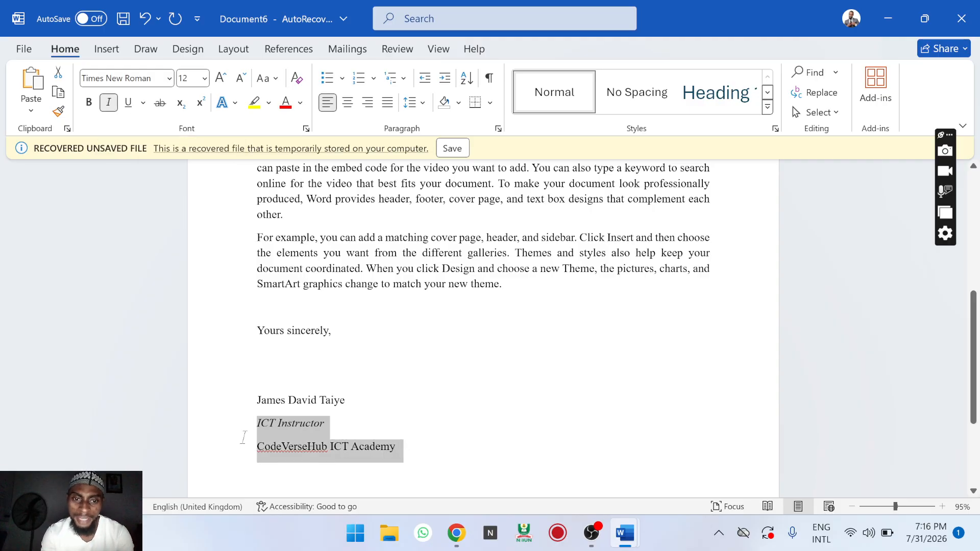
{"action": "key", "text": "ctrl+b"}
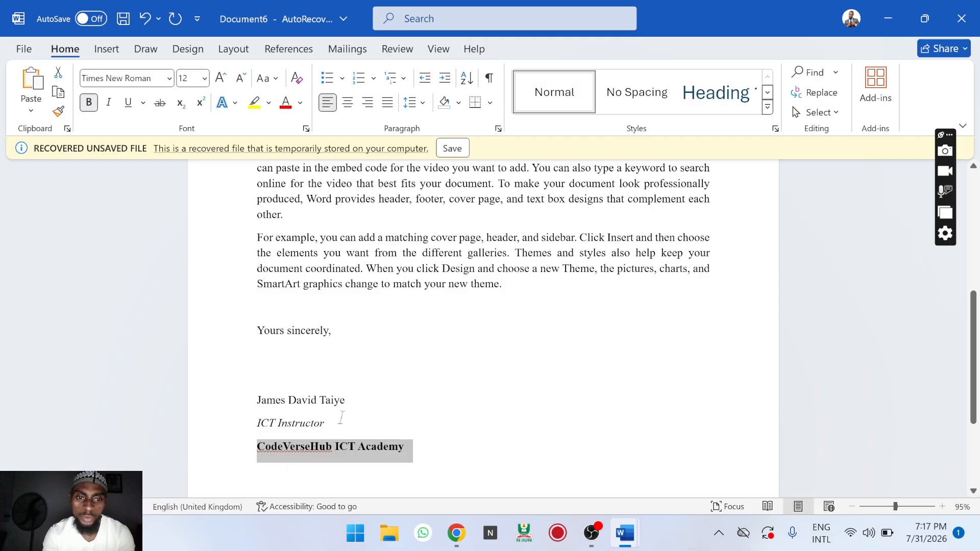
{"action": "left_click", "coordinate": [346, 403]}
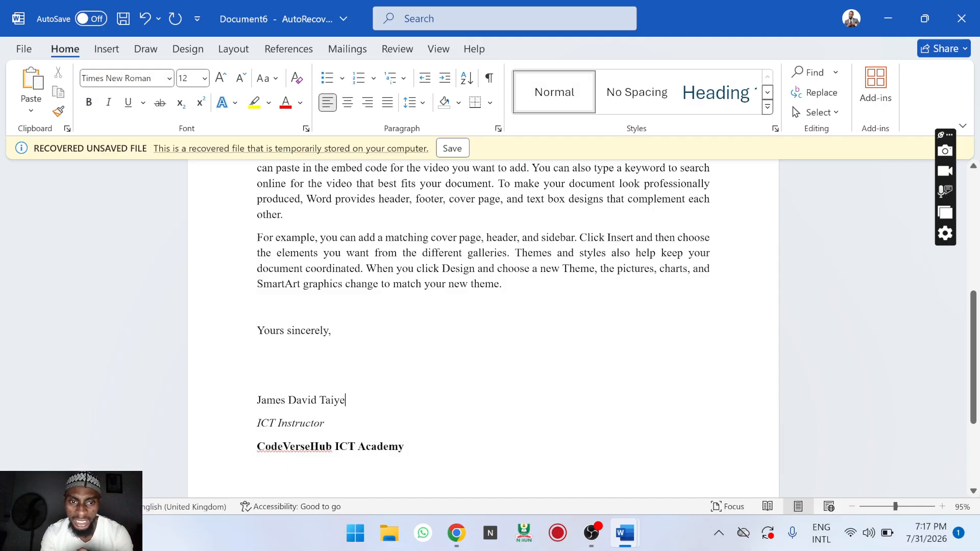
{"action": "left_click_drag", "start_coordinate": [346, 401], "coordinate": [257, 408]}
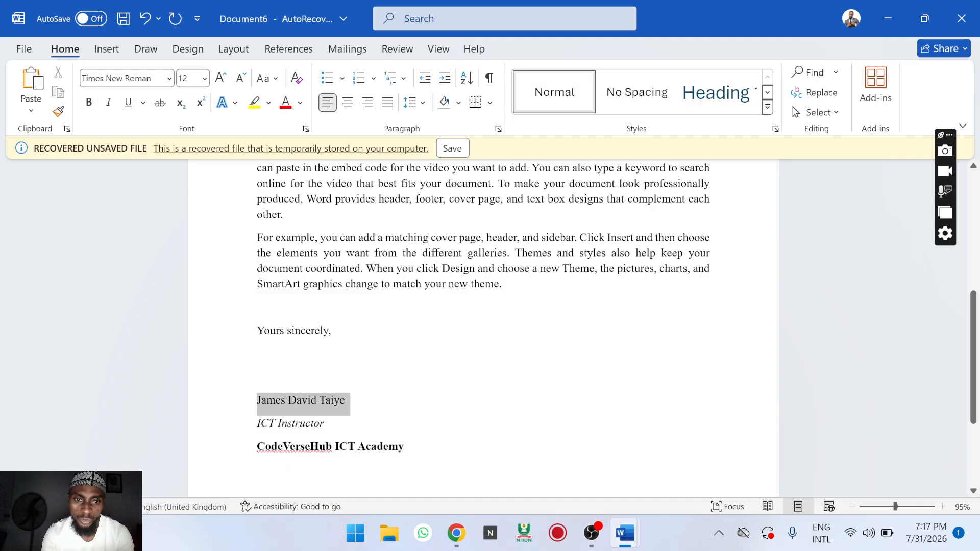
{"action": "key", "text": "ctrl+b"}
{"action": "left_click", "coordinate": [560, 416]}
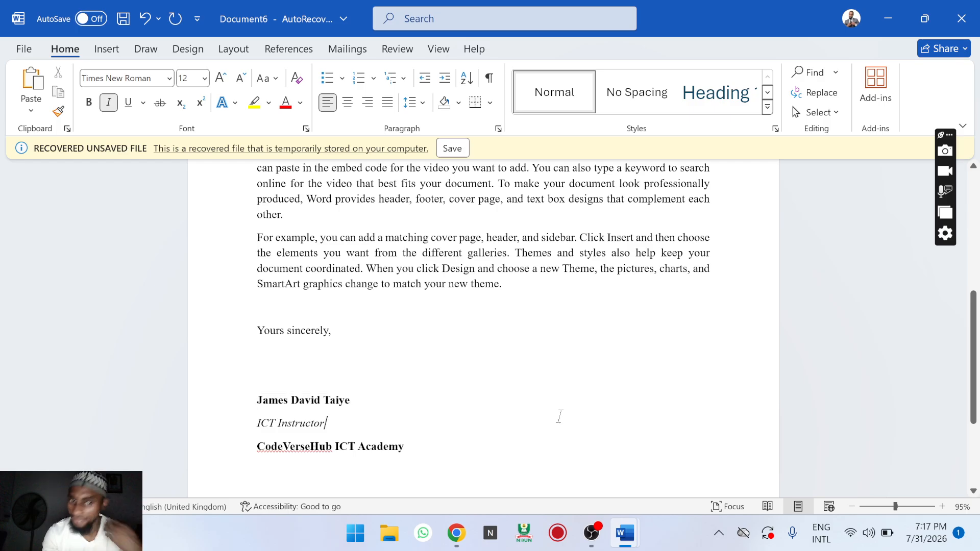
Change the font colour of the "CodeVerseHub ICT Academy" line to dark grey, comparing it once with black by undoing and reapplying the colour.
{"action": "left_click_drag", "start_coordinate": [408, 449], "coordinate": [256, 459]}
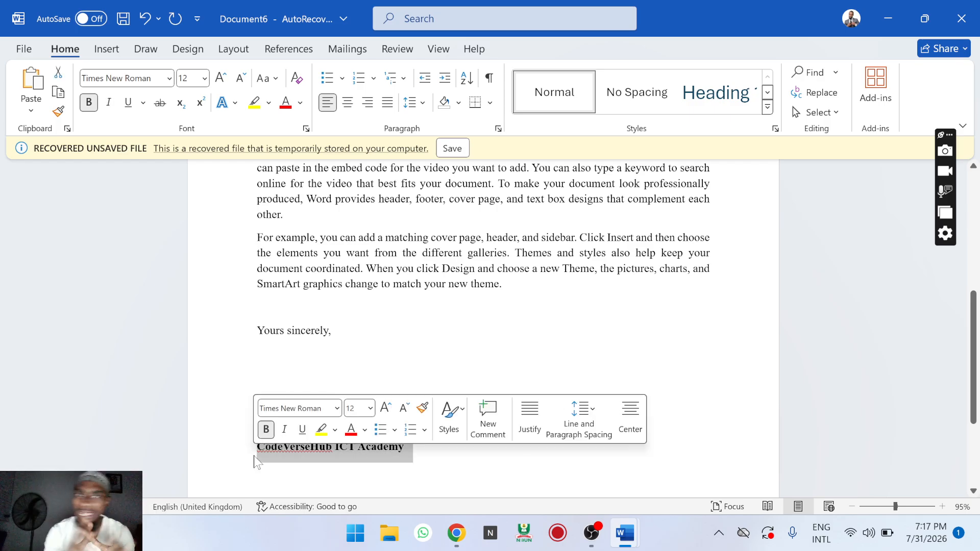
{"action": "left_click", "coordinate": [300, 102]}
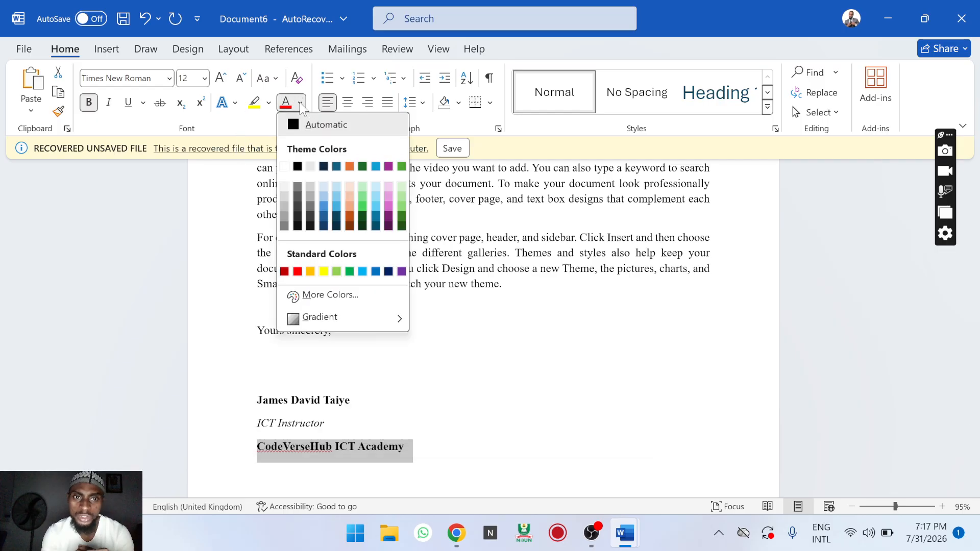
{"action": "left_click", "coordinate": [243, 124]}
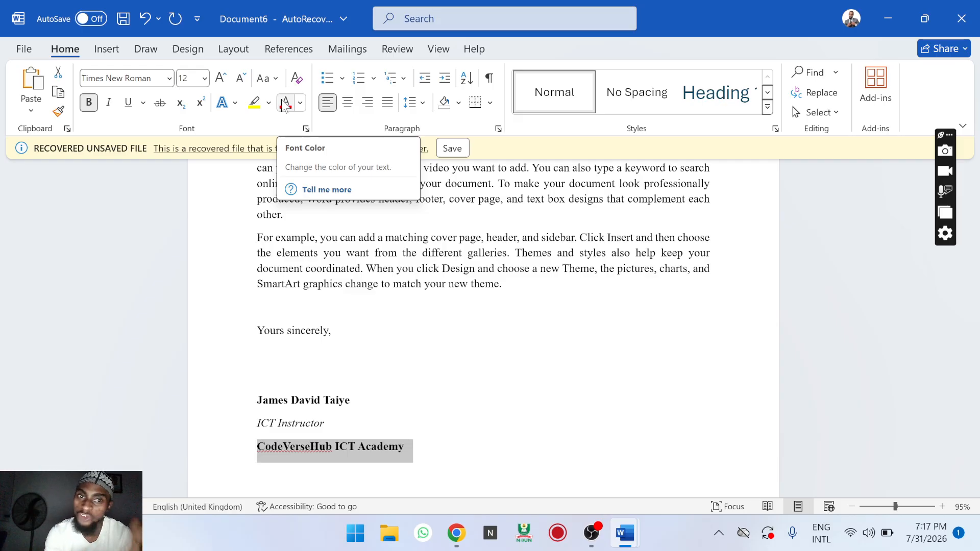
{"action": "left_click", "coordinate": [301, 104]}
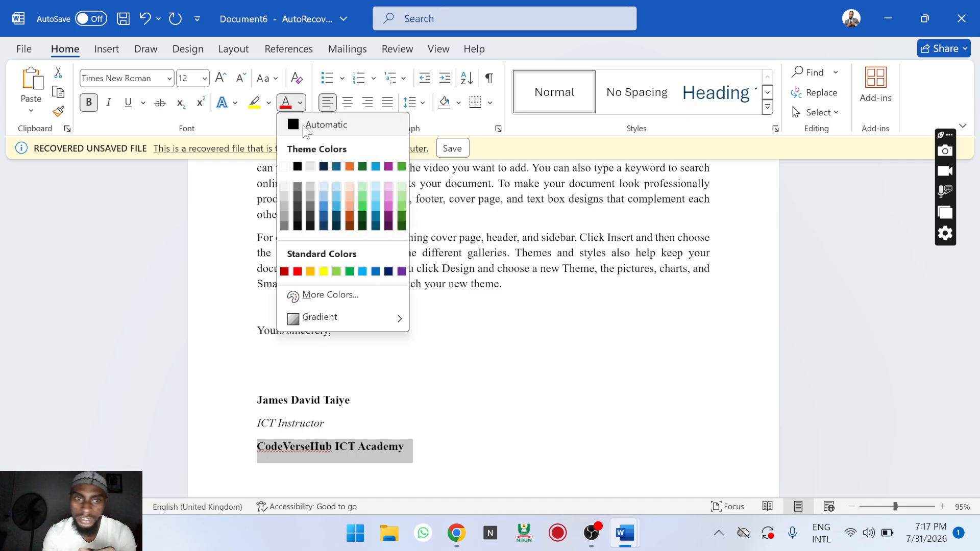
{"action": "left_click", "coordinate": [299, 199]}
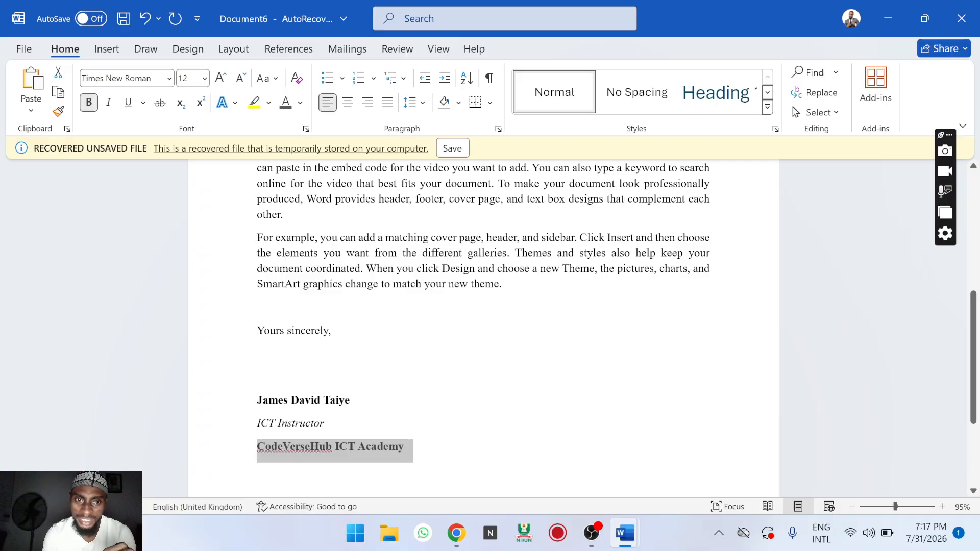
{"action": "left_click", "coordinate": [468, 378]}
{"action": "key", "text": "ctrl+z"}
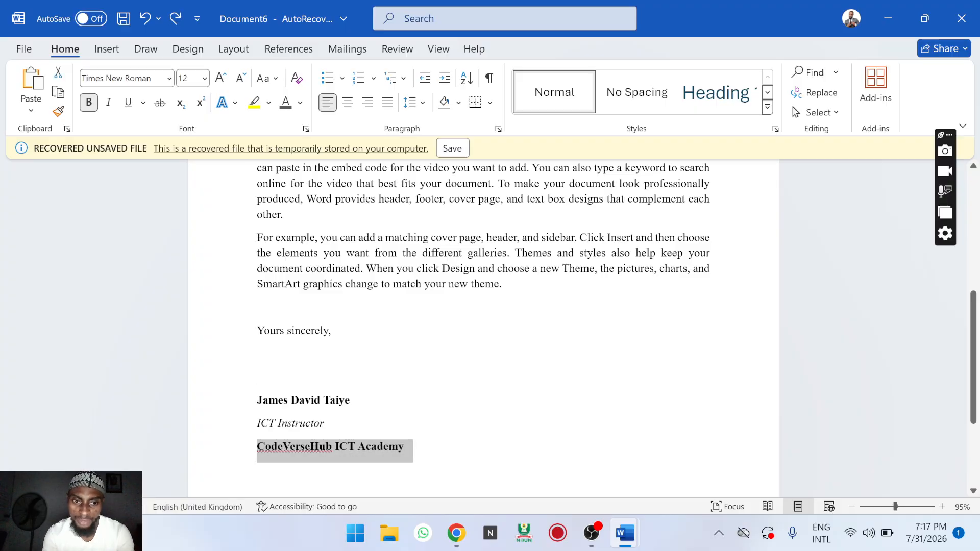
{"action": "key", "text": "ctrl+y"}
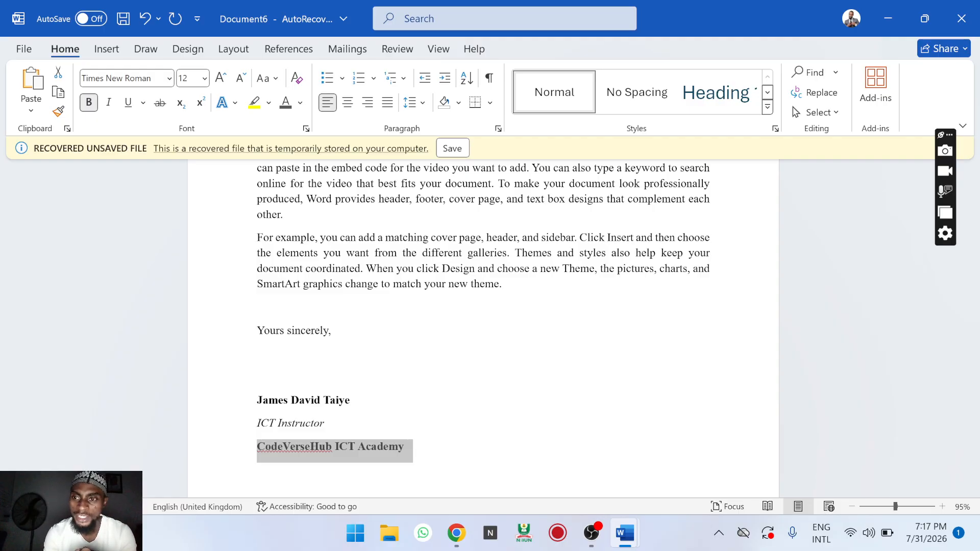
{"action": "left_click", "coordinate": [483, 377]}
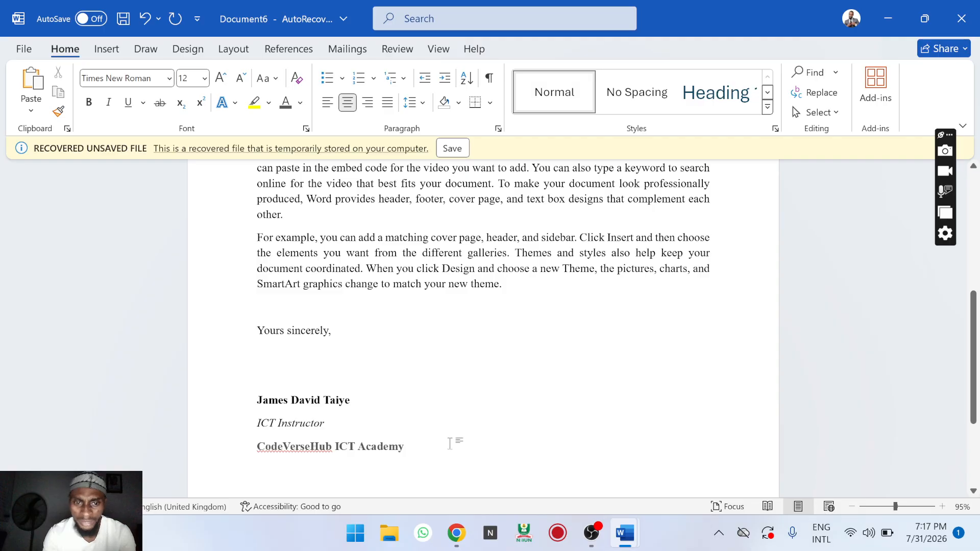
{"action": "left_click", "coordinate": [449, 444]}
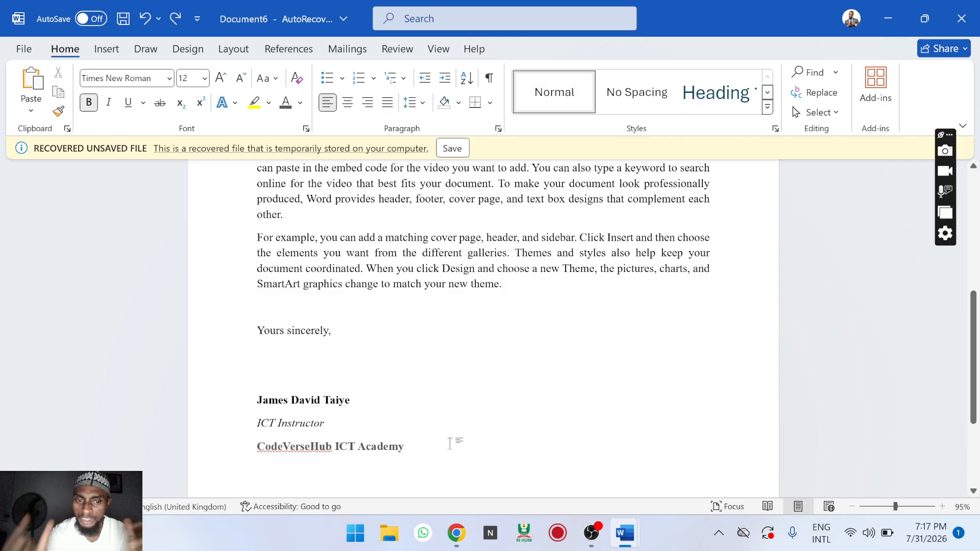
{"action": "left_click", "coordinate": [590, 540]}
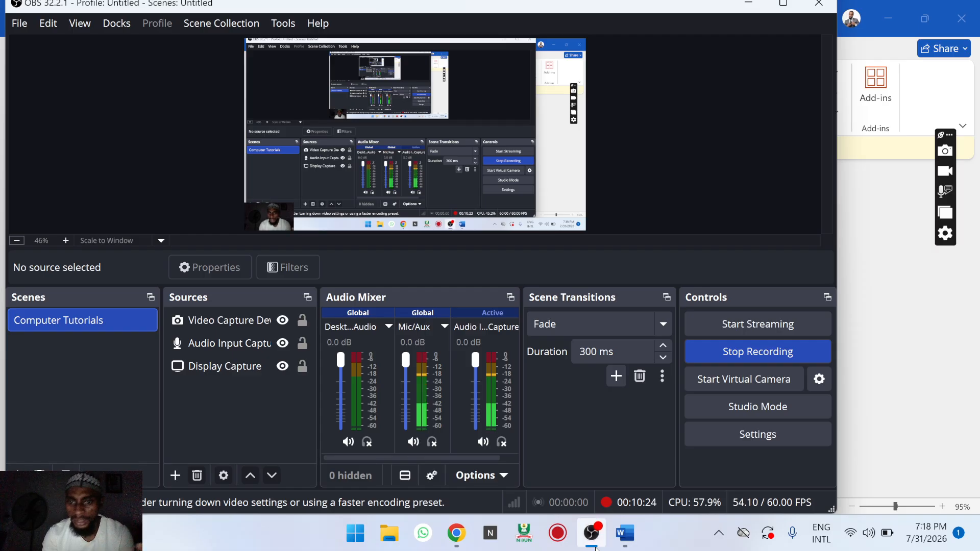
{"action": "left_click", "coordinate": [592, 536]}
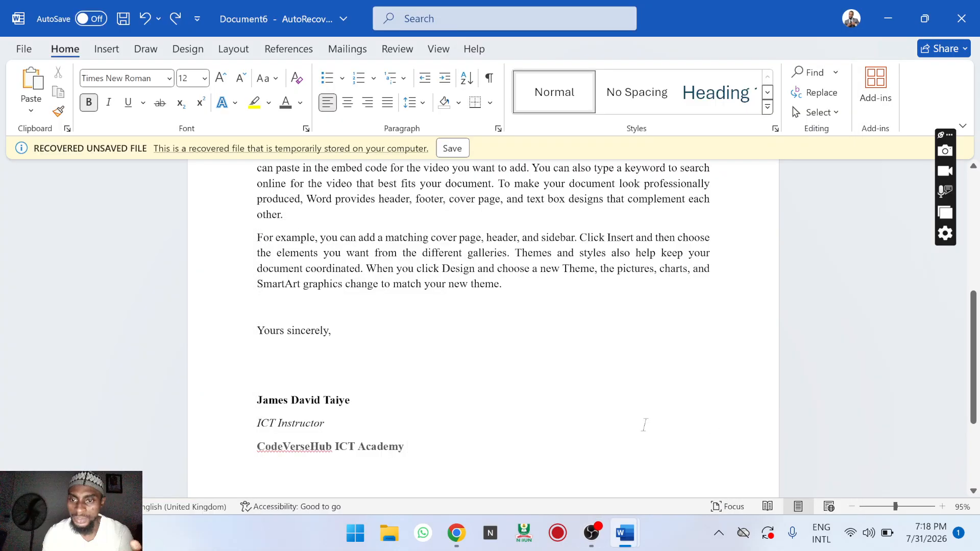
{"action": "left_click", "coordinate": [594, 541]}
{"action": "left_click", "coordinate": [594, 540]}
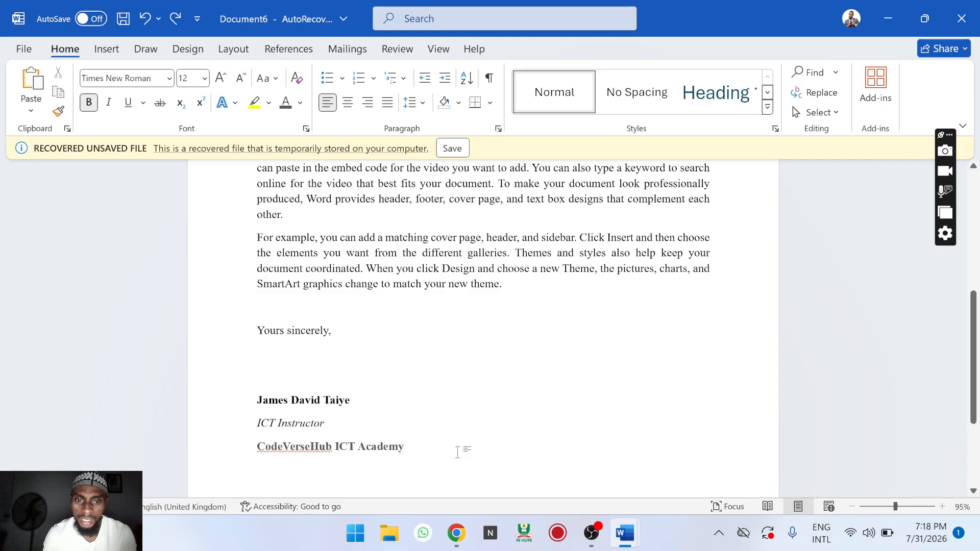
Remove the space after the "ICT Instructor" and "CodeVerseHub ICT Academy" paragraphs, undoing and reapplying the change once to compare.
{"action": "left_click_drag", "start_coordinate": [464, 448], "coordinate": [306, 434]}
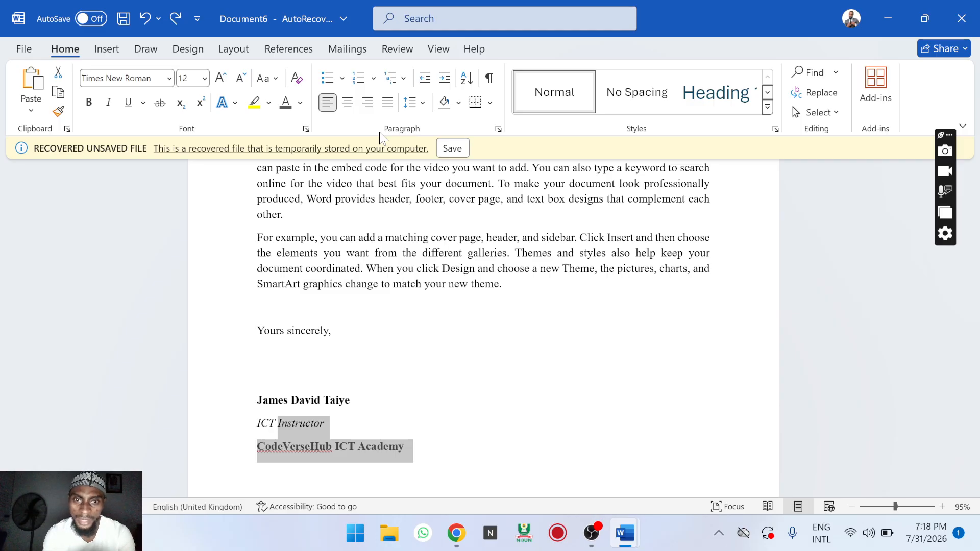
{"action": "left_click", "coordinate": [423, 104]}
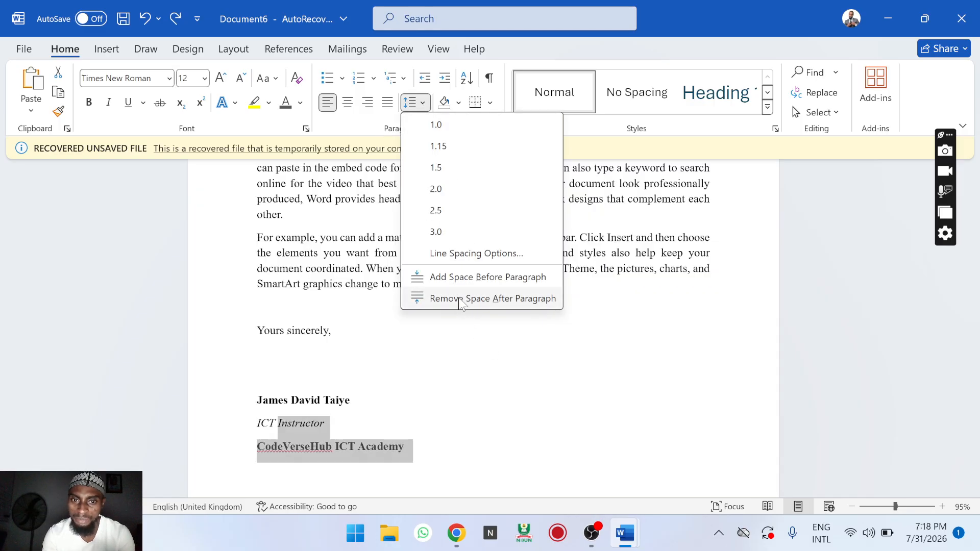
{"action": "left_click", "coordinate": [461, 299]}
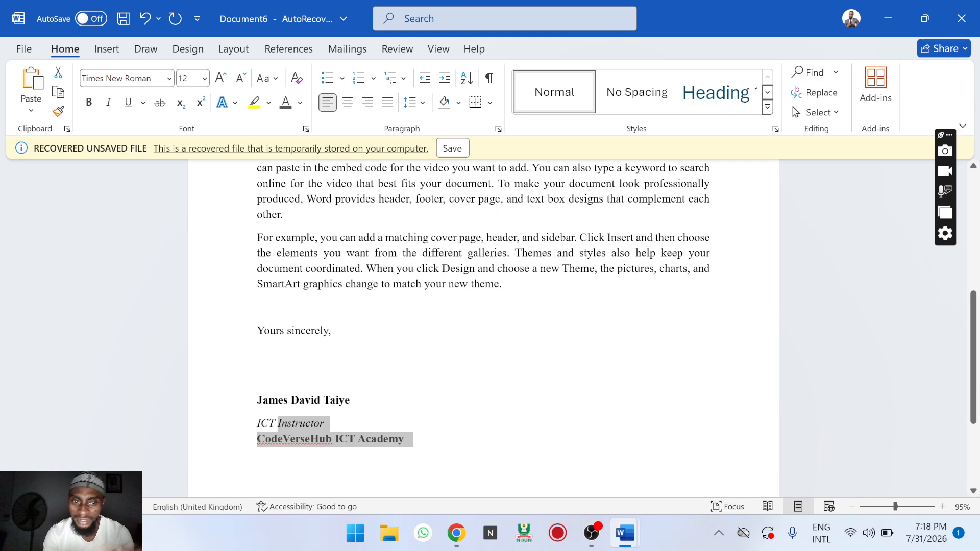
{"action": "key", "text": "ctrl+z"}
{"action": "key", "text": "ctrl+y"}
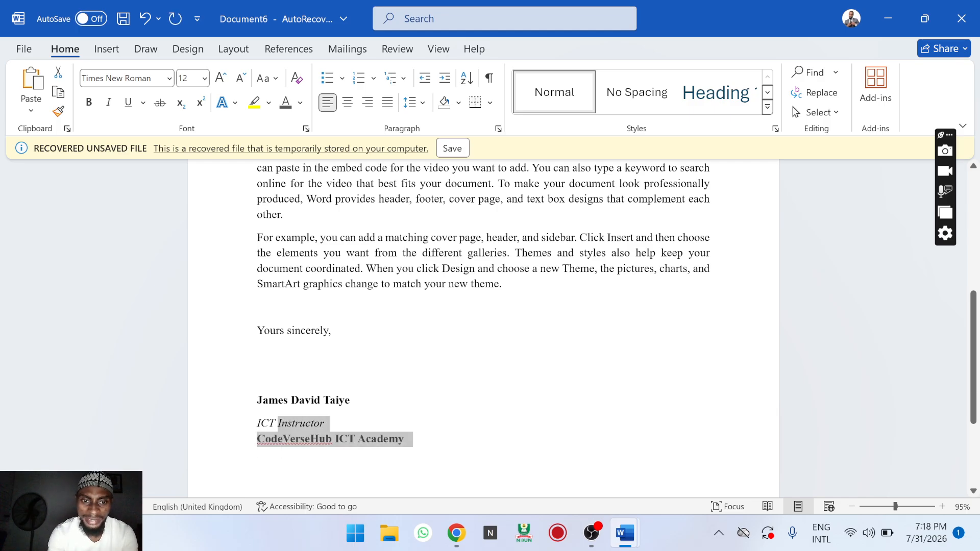
Insert the picture Boss_Signature.png from the Camera Roll folder in Pictures on the blank line above the signatory's name.
{"action": "left_click", "coordinate": [257, 377]}
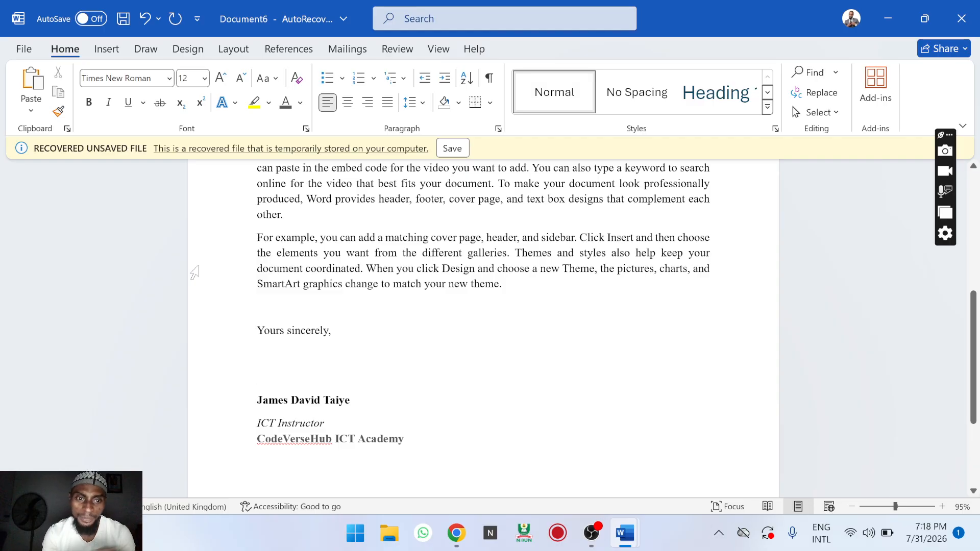
{"action": "left_click", "coordinate": [109, 49]}
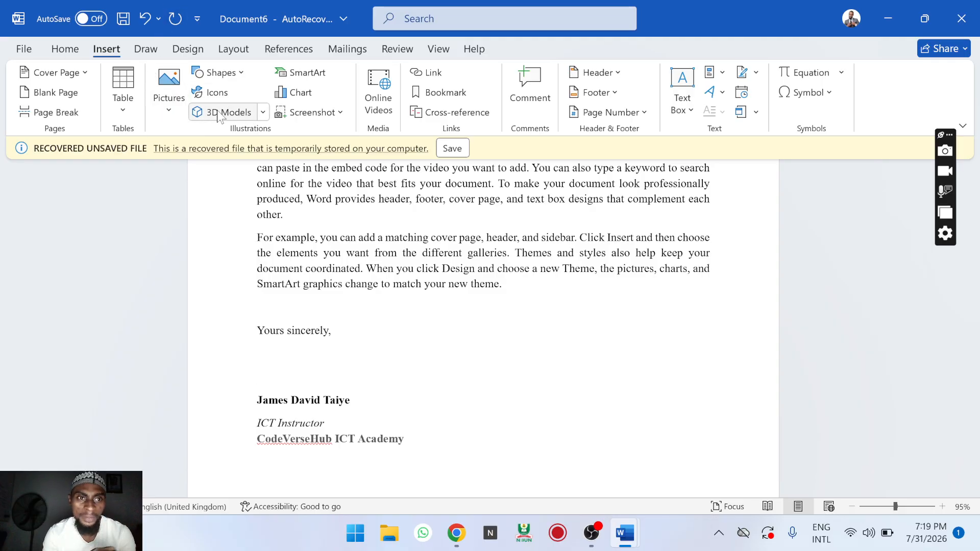
{"action": "left_click", "coordinate": [163, 83]}
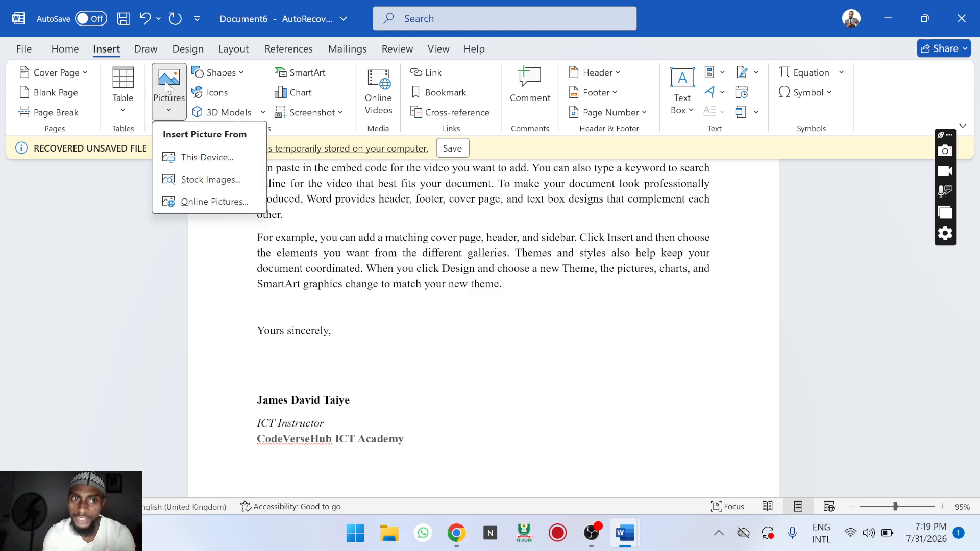
{"action": "left_click", "coordinate": [232, 160]}
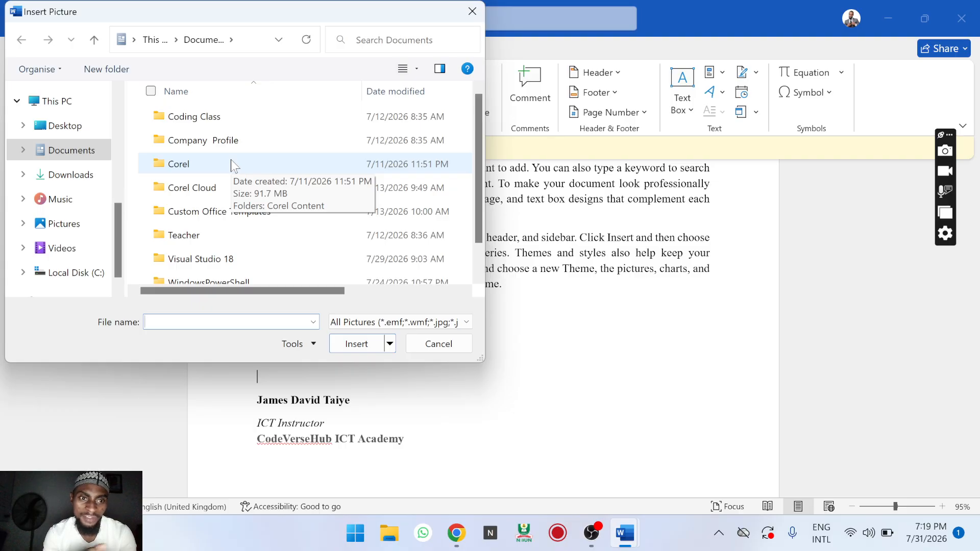
{"action": "left_click", "coordinate": [64, 223]}
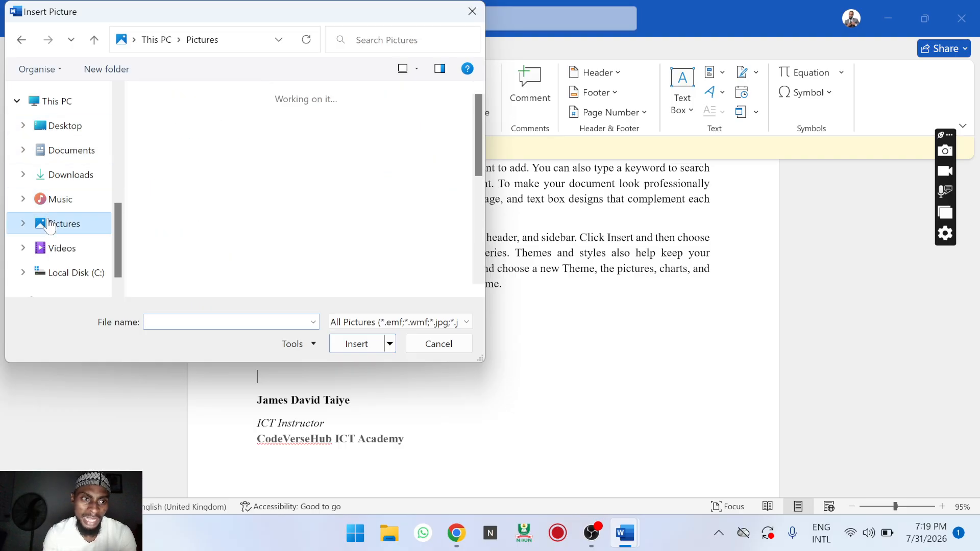
{"action": "double_click", "coordinate": [186, 141]}
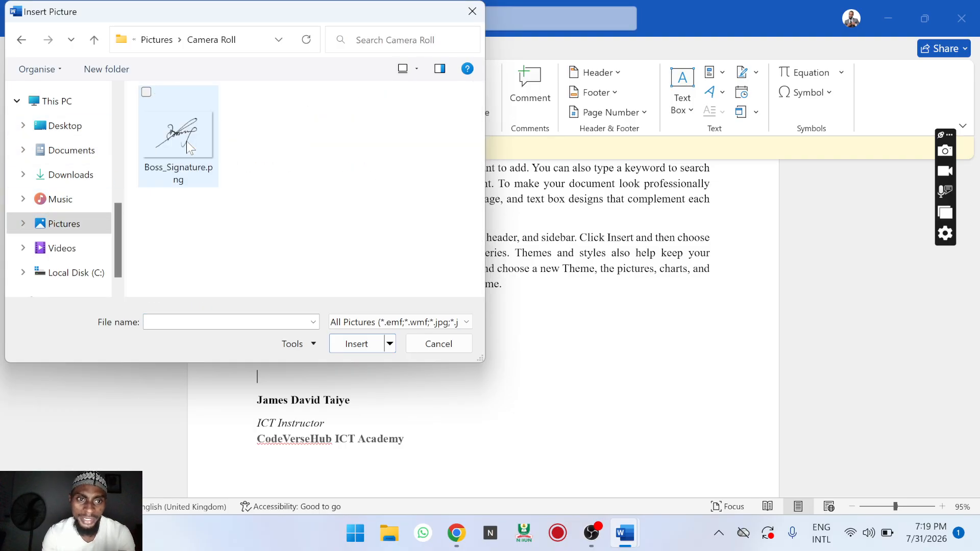
{"action": "left_click", "coordinate": [185, 142]}
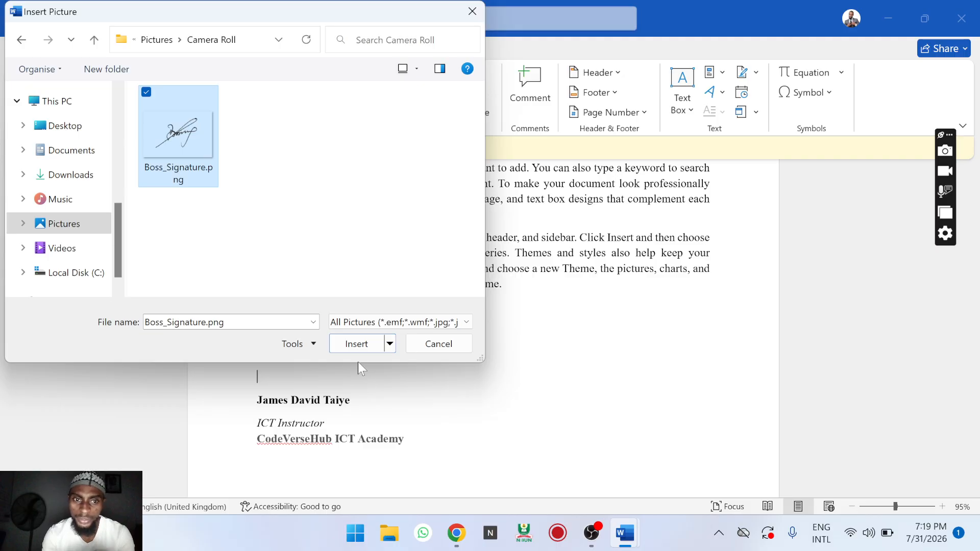
{"action": "left_click", "coordinate": [356, 344]}
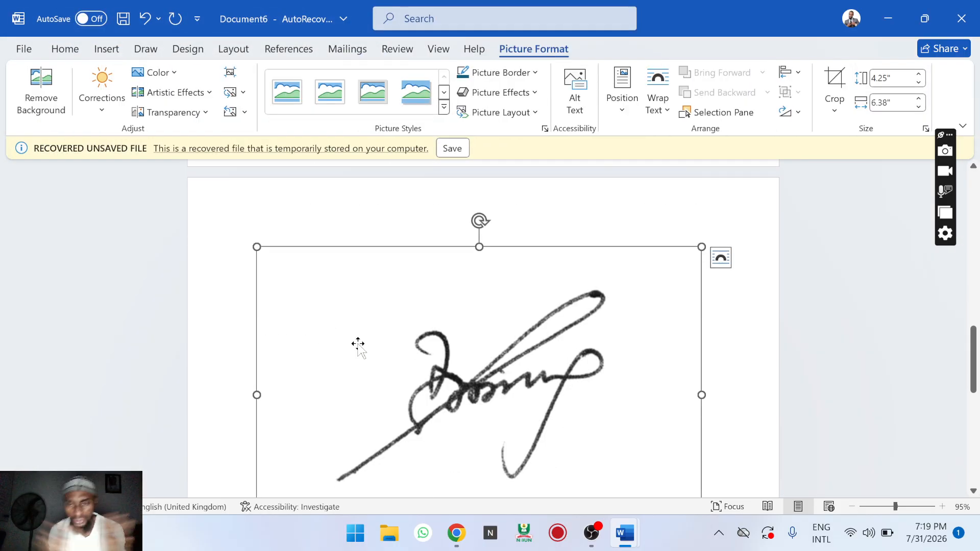
Set the inserted signature picture's text wrapping to In Front of Text.
{"action": "left_click", "coordinate": [875, 506]}
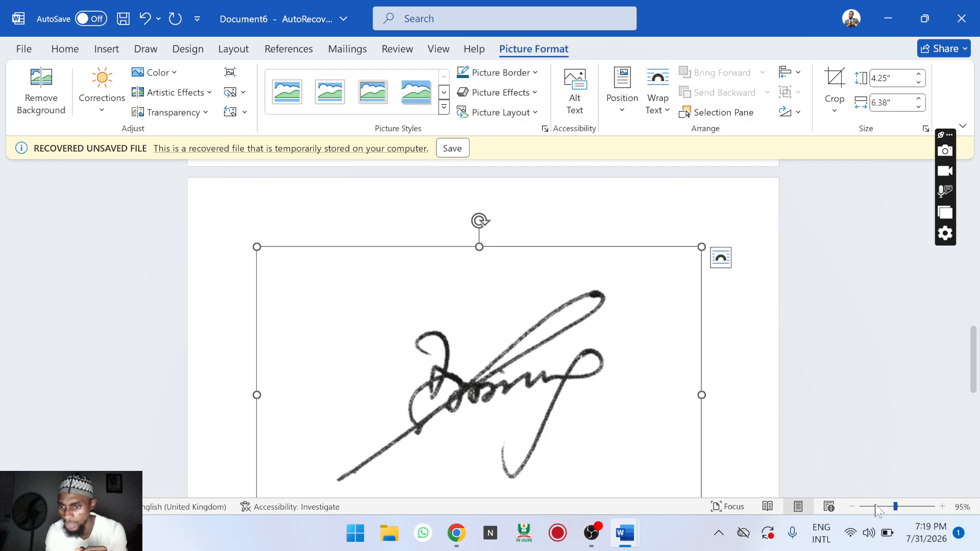
{"action": "scroll", "coordinate": [484, 326], "scroll_direction": "up", "scroll_amount": 6}
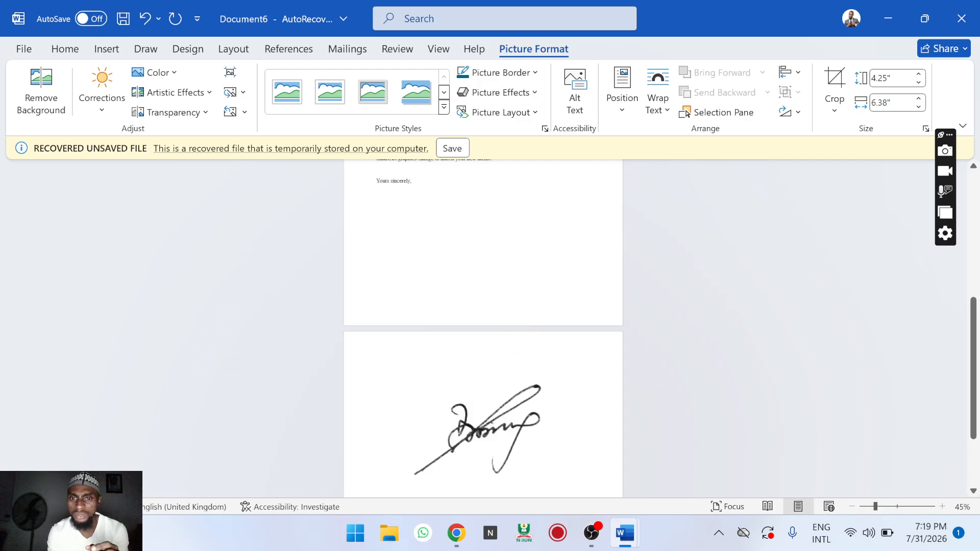
{"action": "scroll", "coordinate": [484, 327], "scroll_direction": "down", "scroll_amount": 2}
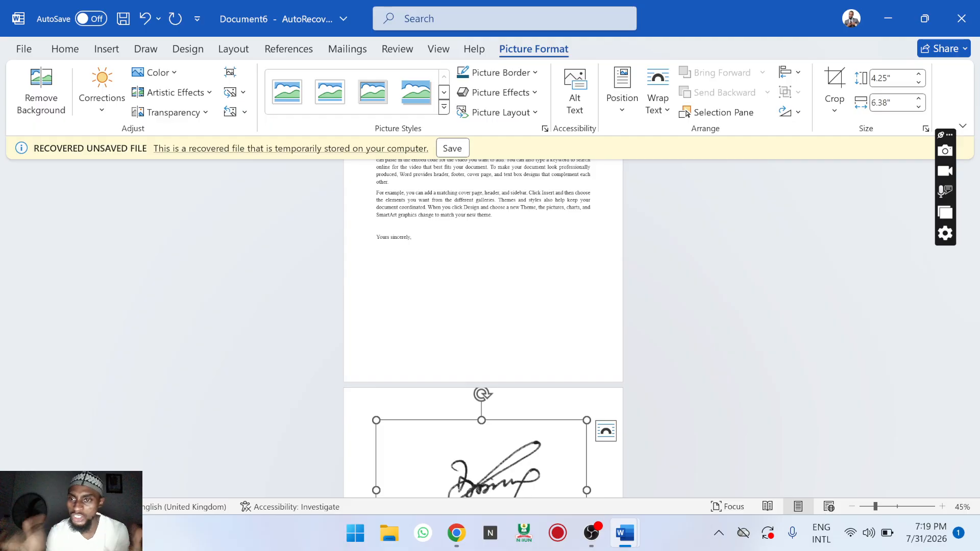
{"action": "left_click", "coordinate": [378, 248]}
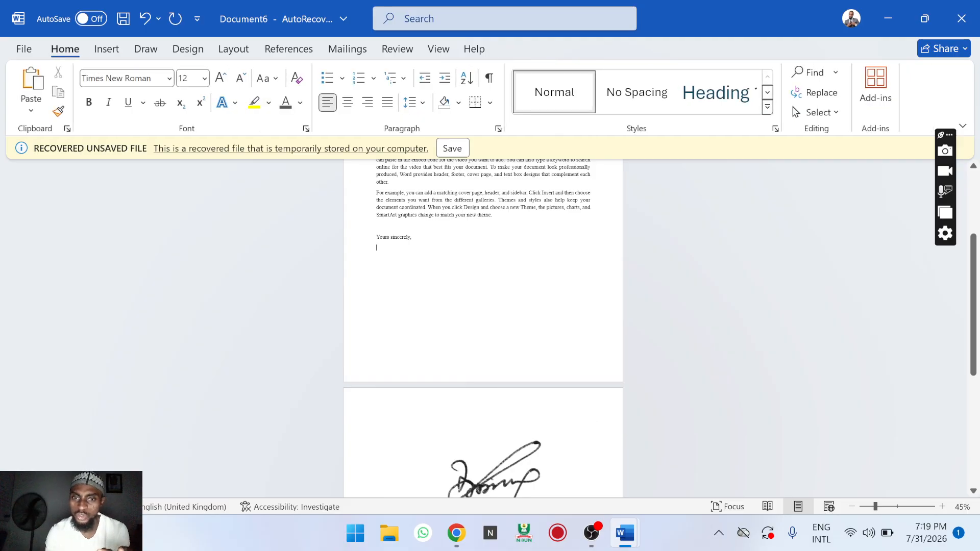
{"action": "left_click", "coordinate": [551, 432]}
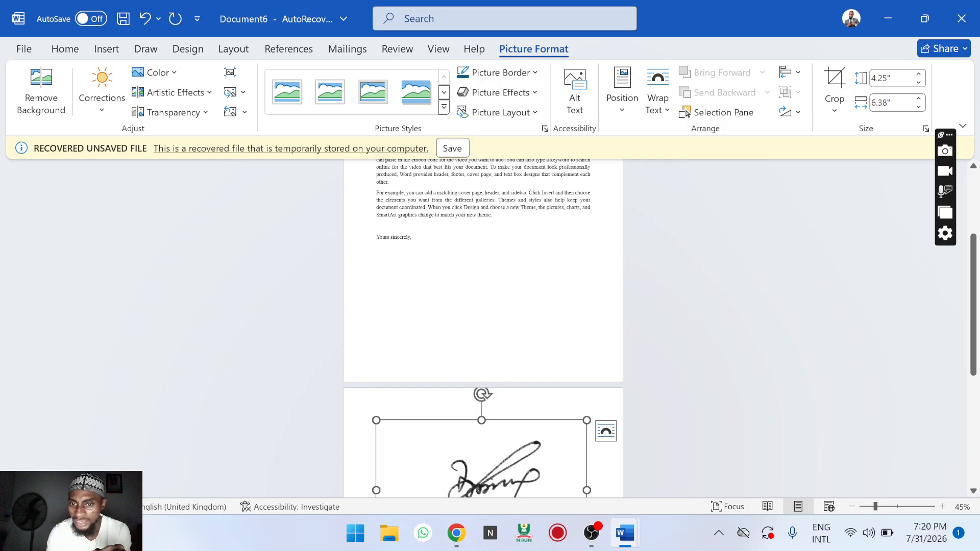
{"action": "left_click", "coordinate": [607, 433]}
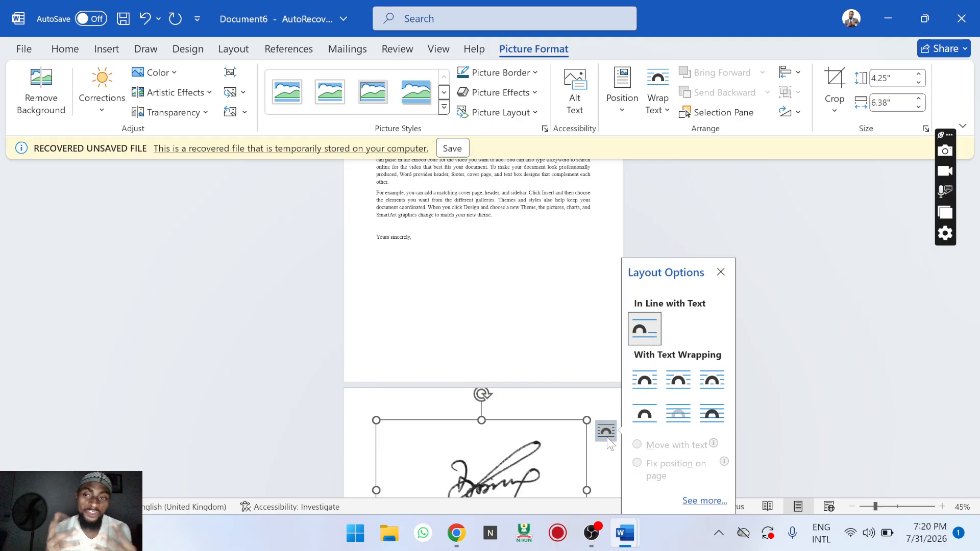
{"action": "left_click", "coordinate": [532, 329]}
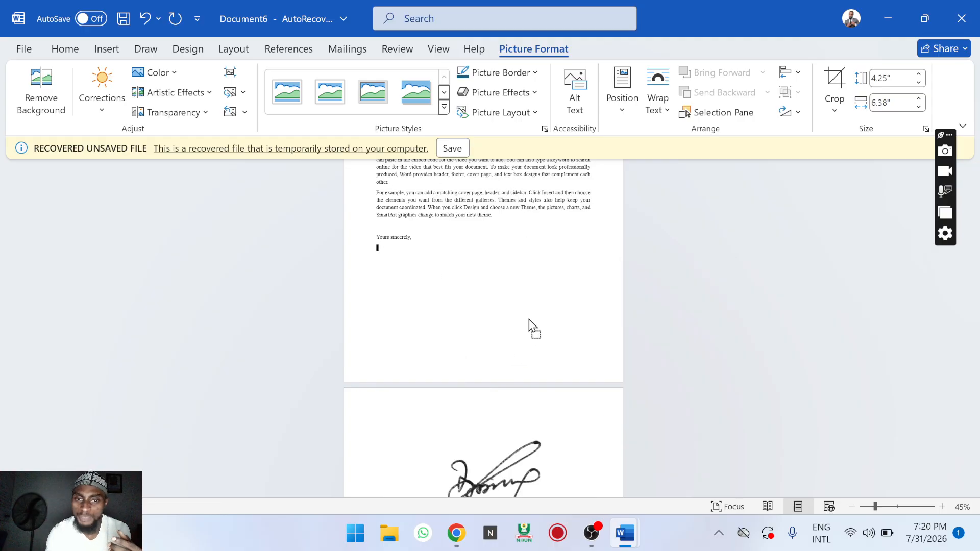
{"action": "left_click", "coordinate": [461, 435]}
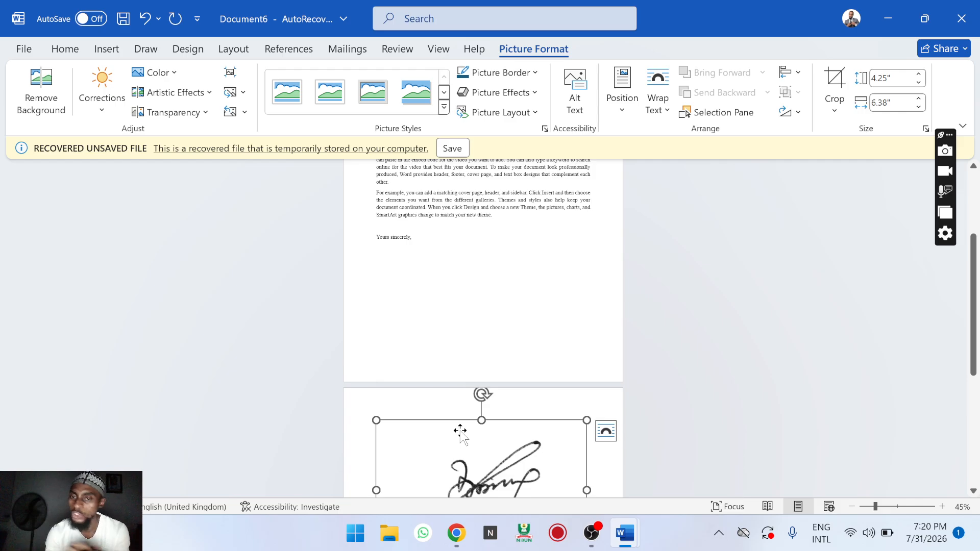
{"action": "left_click", "coordinate": [607, 433]}
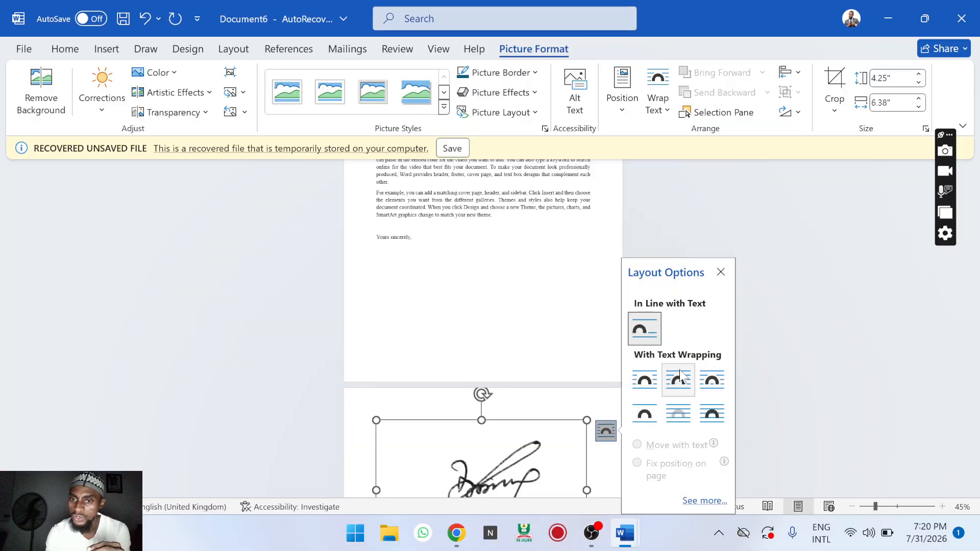
{"action": "left_click", "coordinate": [712, 420]}
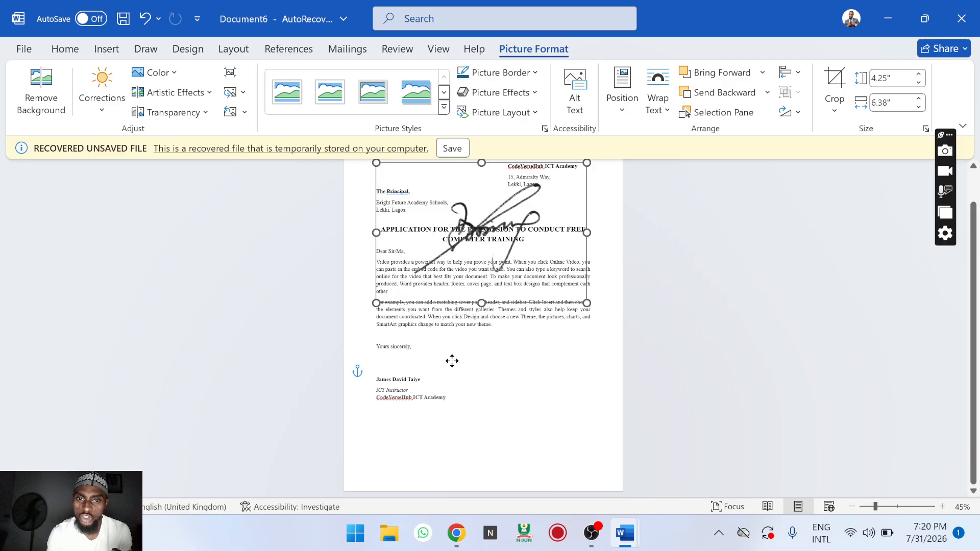
Shrink the signature picture proportionally to about 1" by 1.5" and place it over the signatory's name, undoing one width-only resize.
{"action": "mouse_move", "coordinate": [506, 276]}
{"action": "left_mouse_down"}
{"action": "mouse_move", "coordinate": [483, 352]}
{"action": "mouse_move", "coordinate": [451, 346]}
{"action": "mouse_move", "coordinate": [470, 336]}
{"action": "left_mouse_up"}
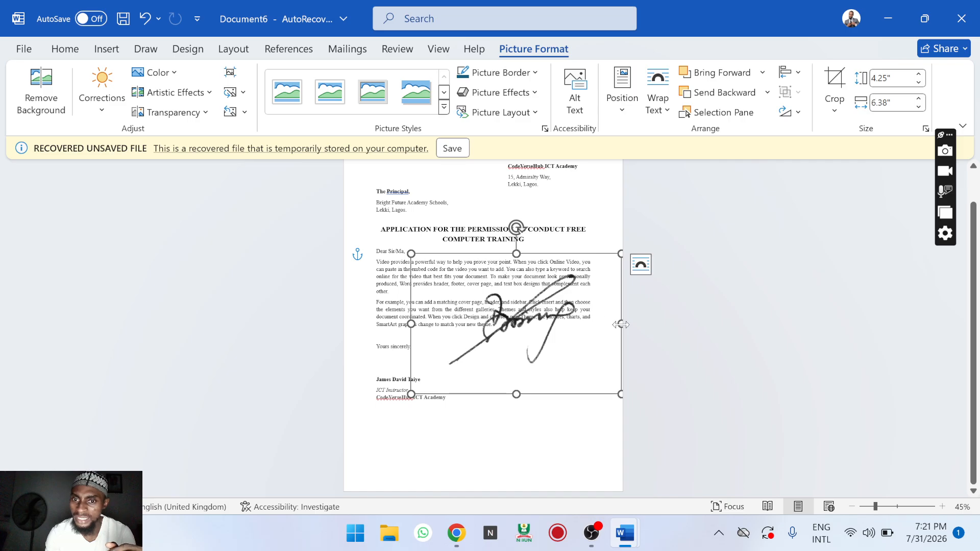
{"action": "left_click_drag", "start_coordinate": [621, 323], "coordinate": [441, 325]}
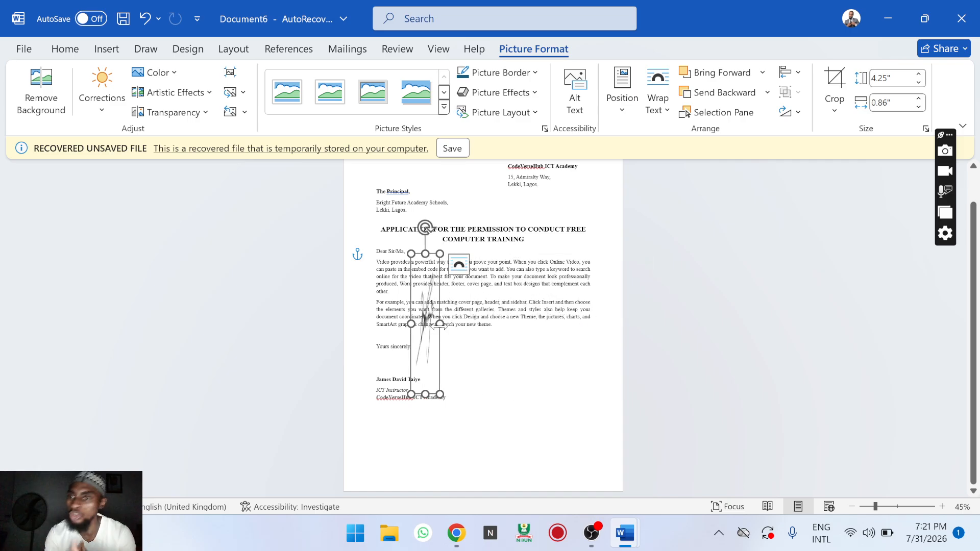
{"action": "key", "text": "ctrl+z"}
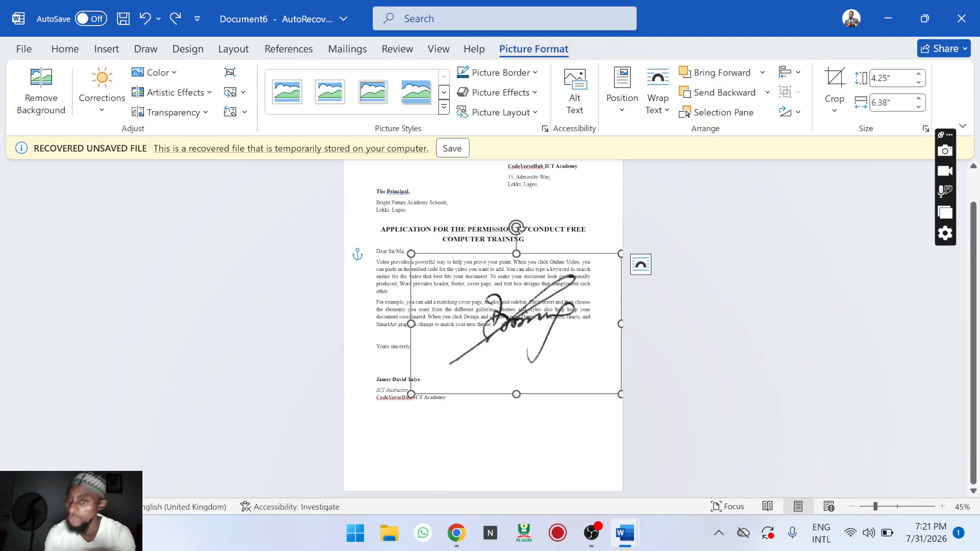
{"action": "mouse_move", "coordinate": [620, 395]}
{"action": "left_mouse_down"}
{"action": "mouse_move", "coordinate": [521, 344]}
{"action": "mouse_move", "coordinate": [441, 253]}
{"action": "mouse_move", "coordinate": [402, 362]}
{"action": "left_mouse_up"}
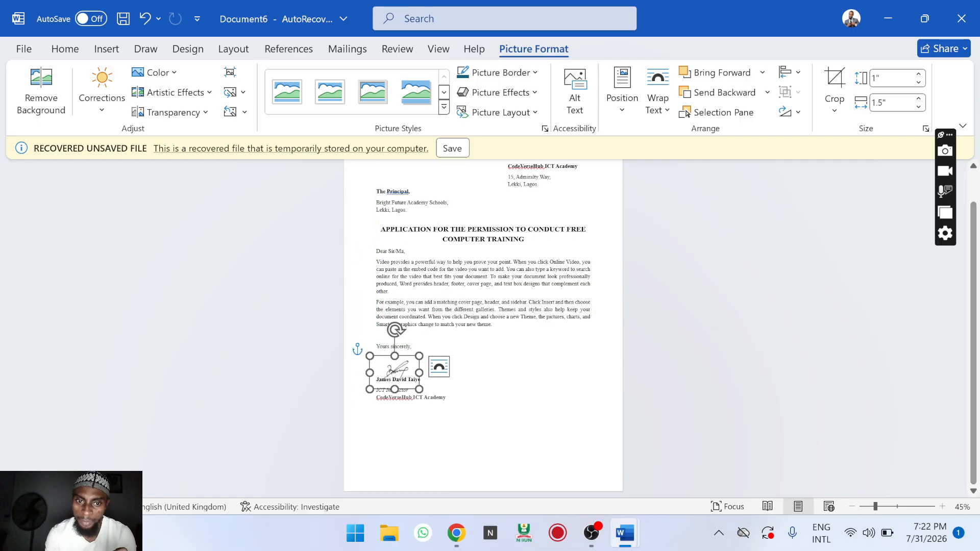
{"action": "scroll", "coordinate": [402, 362], "scroll_direction": "up", "scroll_amount": 7}
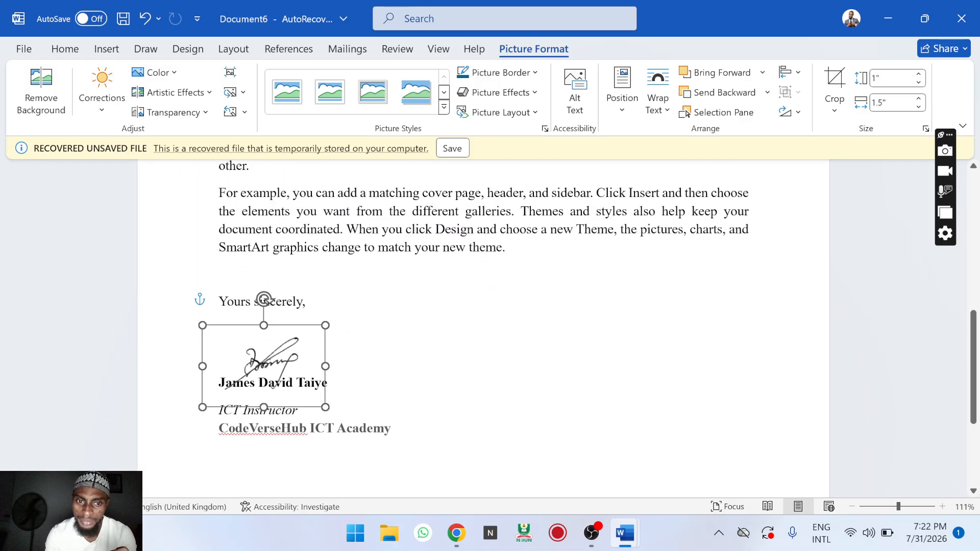
{"action": "left_click", "coordinate": [442, 378]}
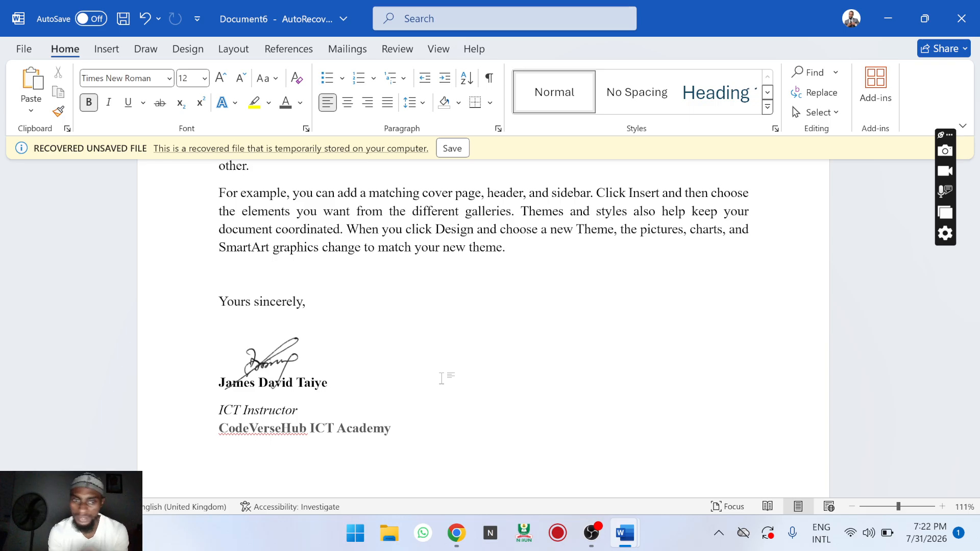
{"action": "scroll", "coordinate": [441, 378], "scroll_direction": "down", "scroll_amount": 6}
{"action": "scroll", "coordinate": [442, 378], "scroll_direction": "up", "scroll_amount": 2}
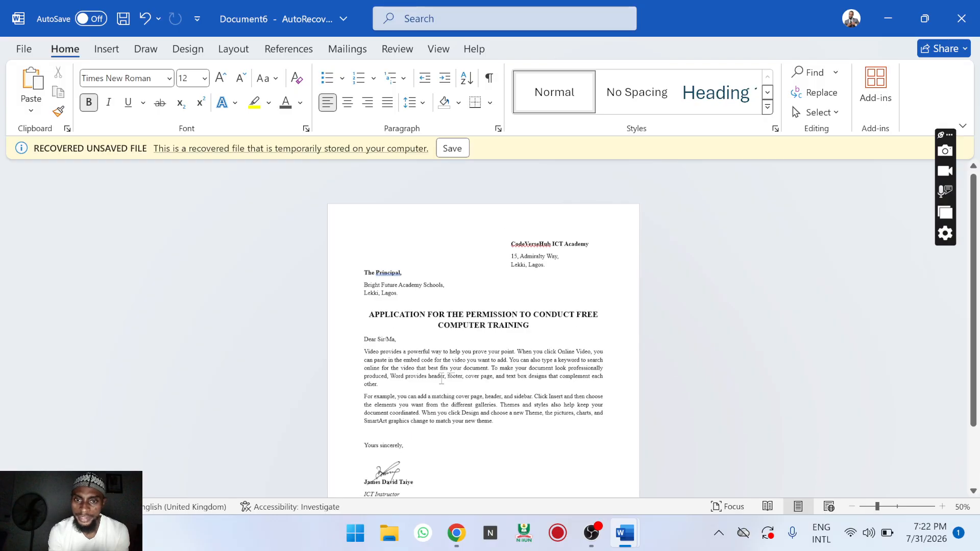
Copy the letter's heading text "APPLICATION FOR THE PERMISSION TO CONDUCT FREE COMPUTER TRAINING".
{"action": "scroll", "coordinate": [442, 378], "scroll_direction": "down", "scroll_amount": 1}
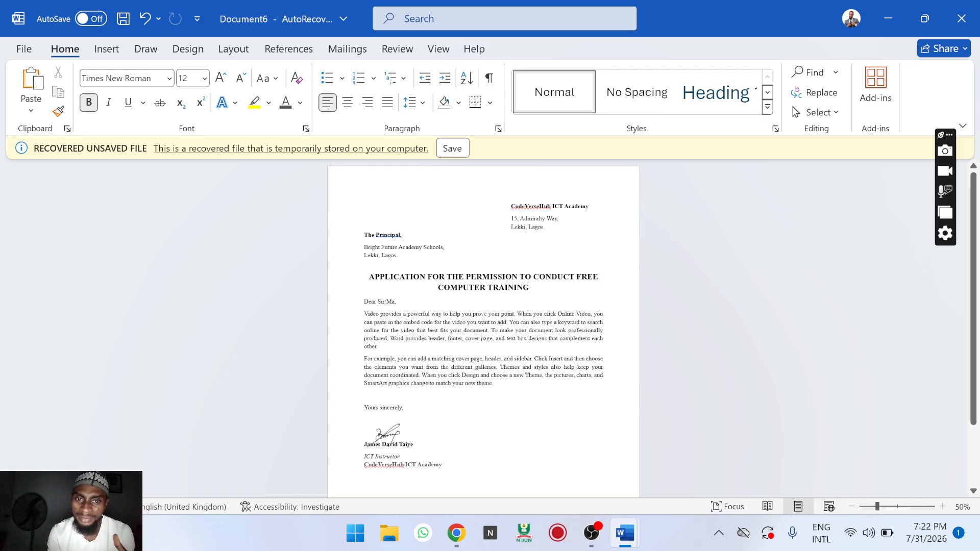
{"action": "left_click_drag", "start_coordinate": [534, 291], "coordinate": [386, 282]}
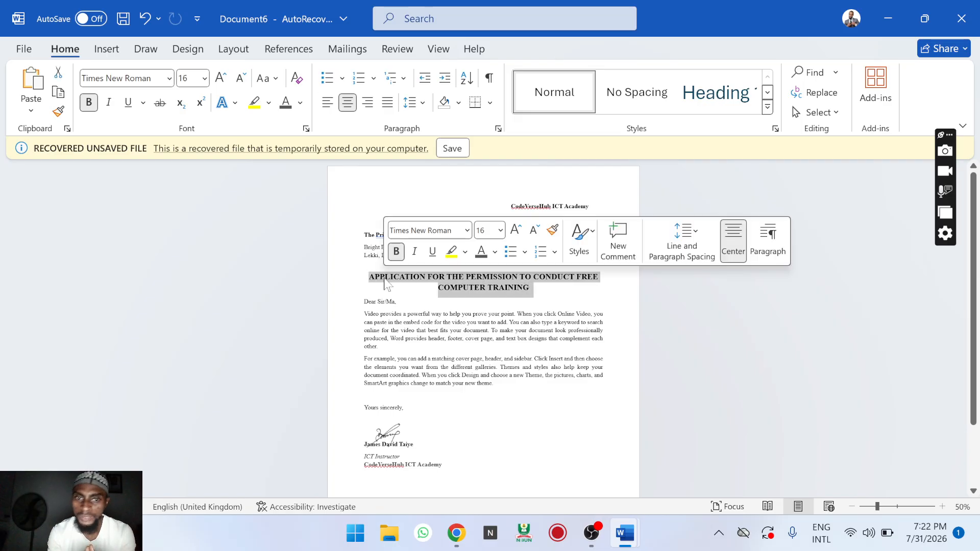
{"action": "key", "text": "ctrl+c"}
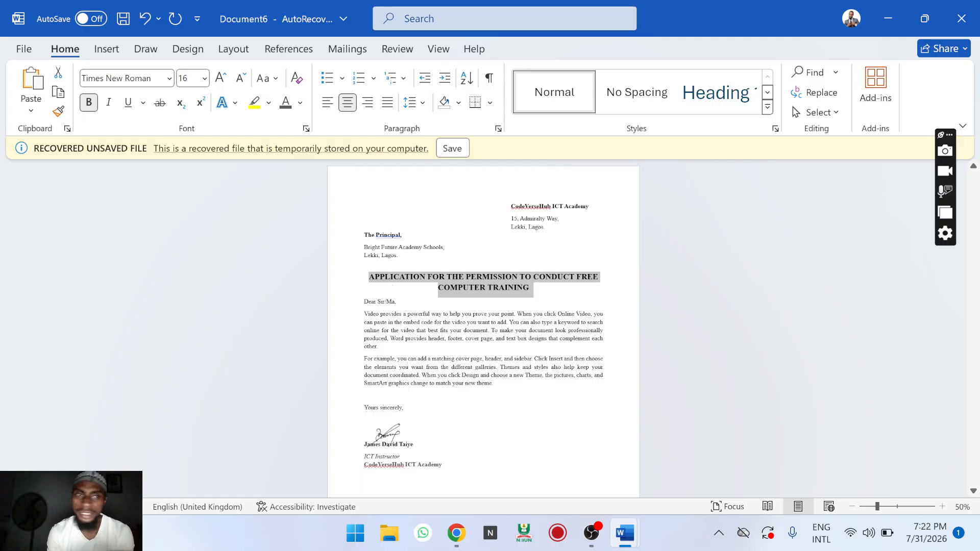
Start saving the letter as a new file, with the Camera Roll folder in Pictures as its location.
{"action": "left_click", "coordinate": [24, 50]}
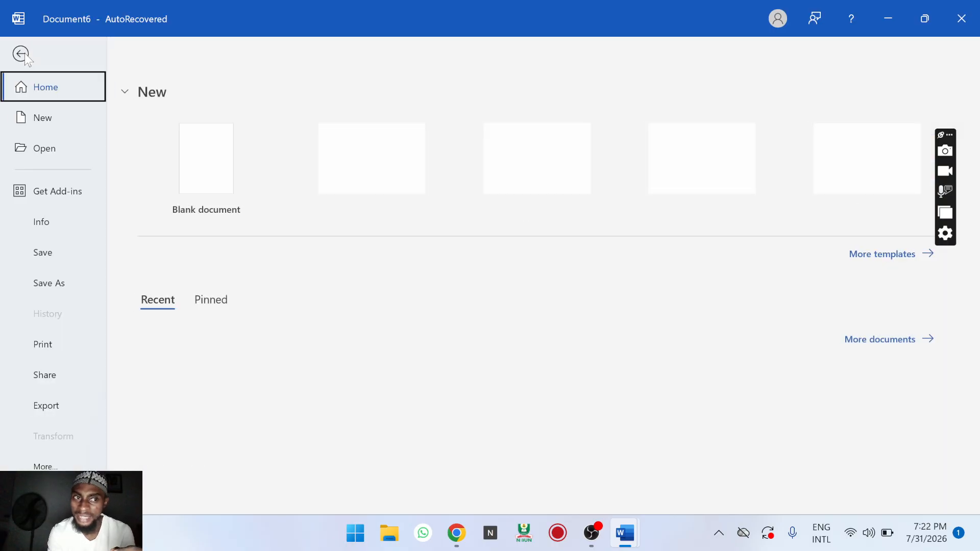
{"action": "left_click", "coordinate": [59, 284]}
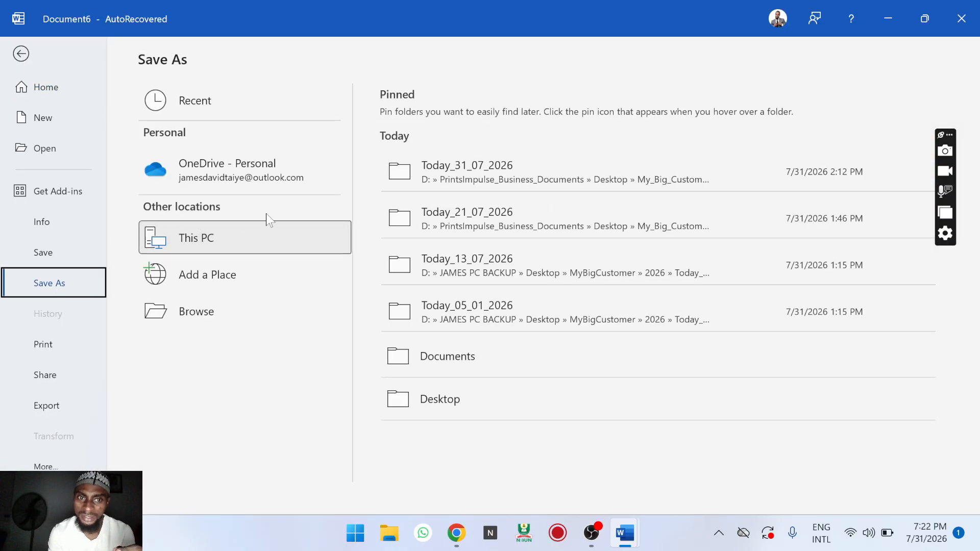
{"action": "left_click", "coordinate": [216, 306]}
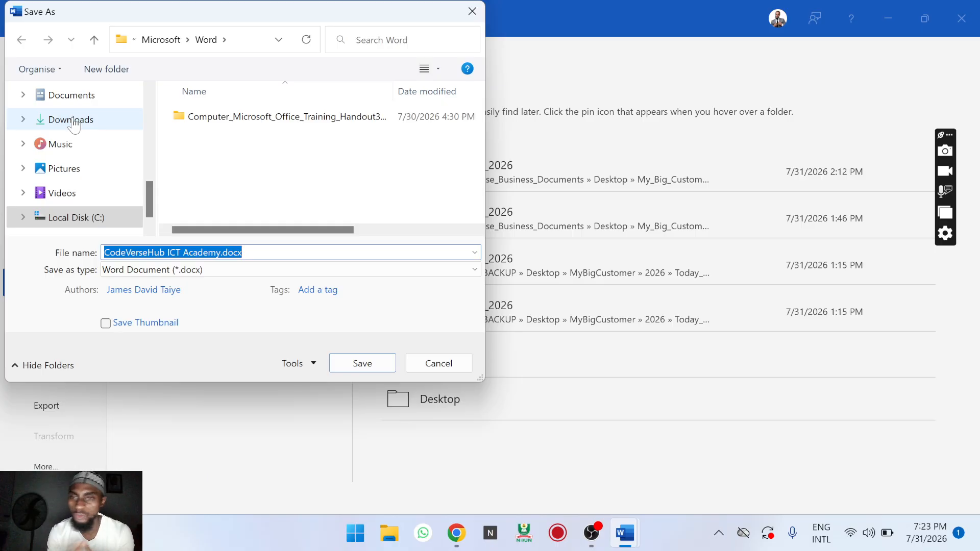
{"action": "left_click", "coordinate": [70, 194]}
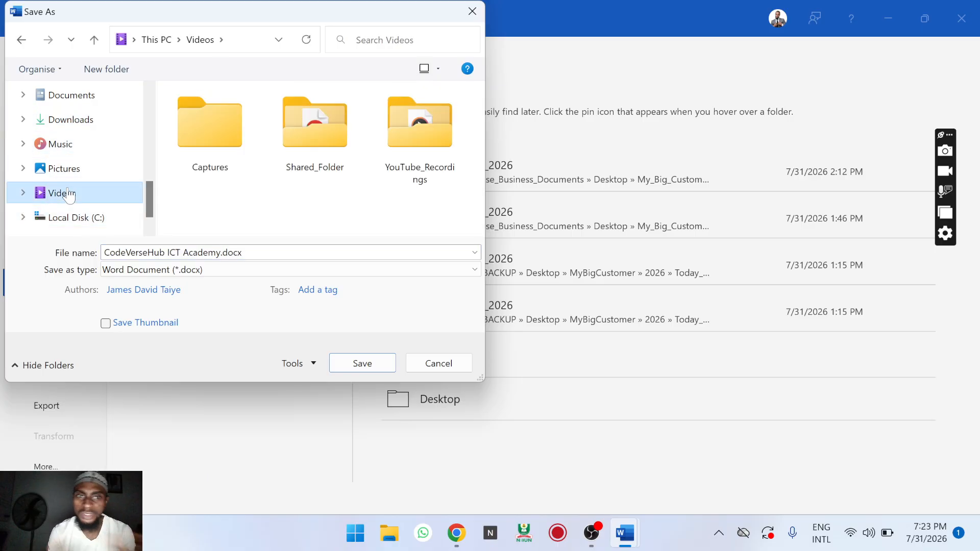
{"action": "left_click", "coordinate": [74, 173]}
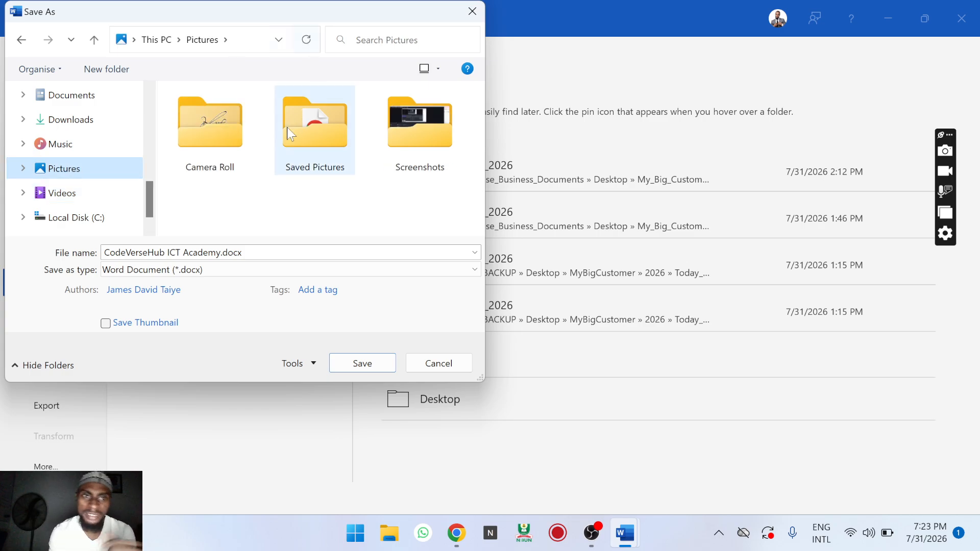
{"action": "double_click", "coordinate": [193, 146]}
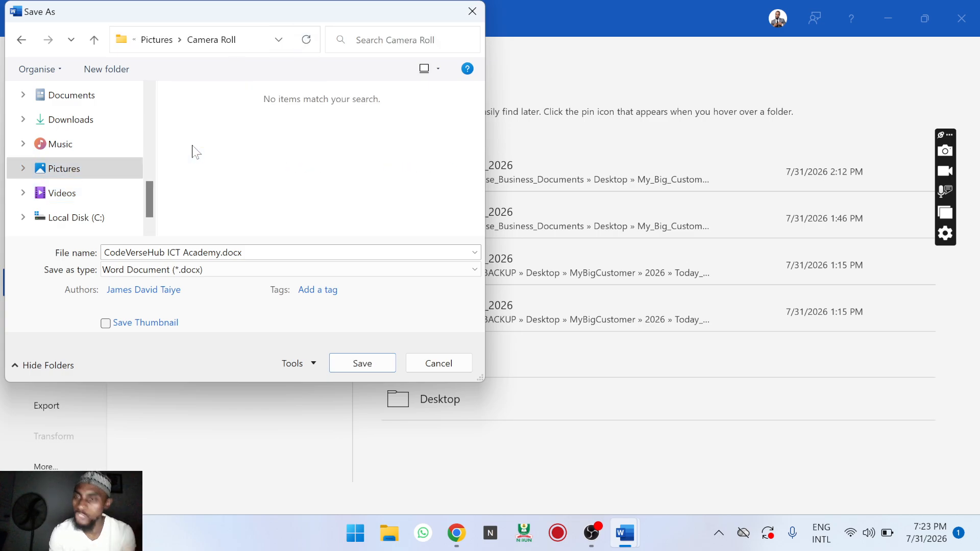
Name the file with the copied heading, "APPLICATION FOR THE PERMISSION TO CONDUCT FREE COMPUTER TRAINING", and save it as a Word Document in Camera Roll.
{"action": "left_click", "coordinate": [267, 252]}
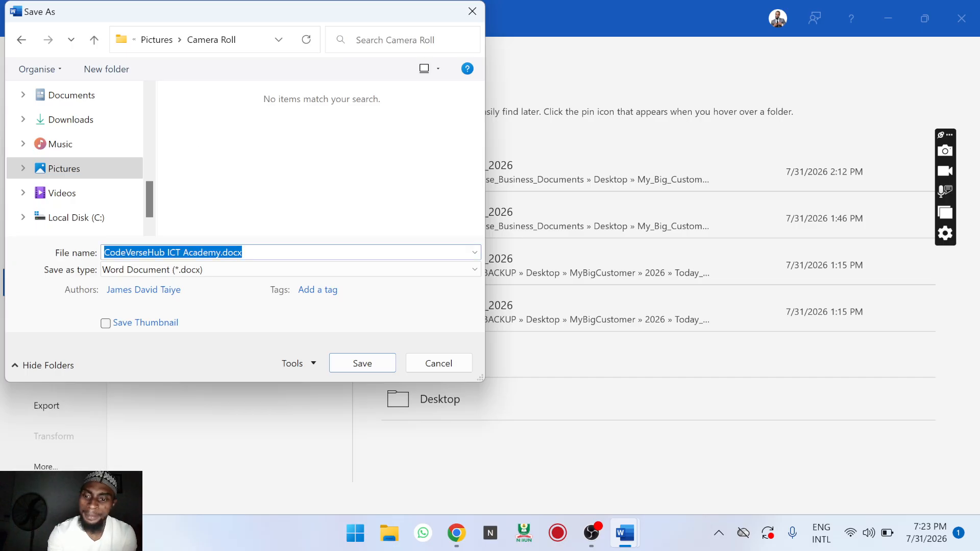
{"action": "key", "text": "BackSpace"}
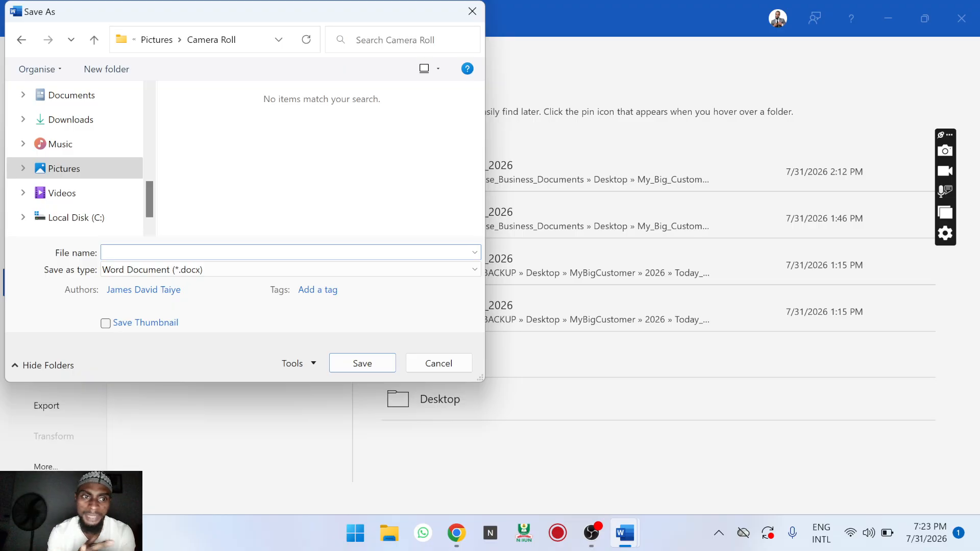
{"action": "key", "text": "ctrl+v"}
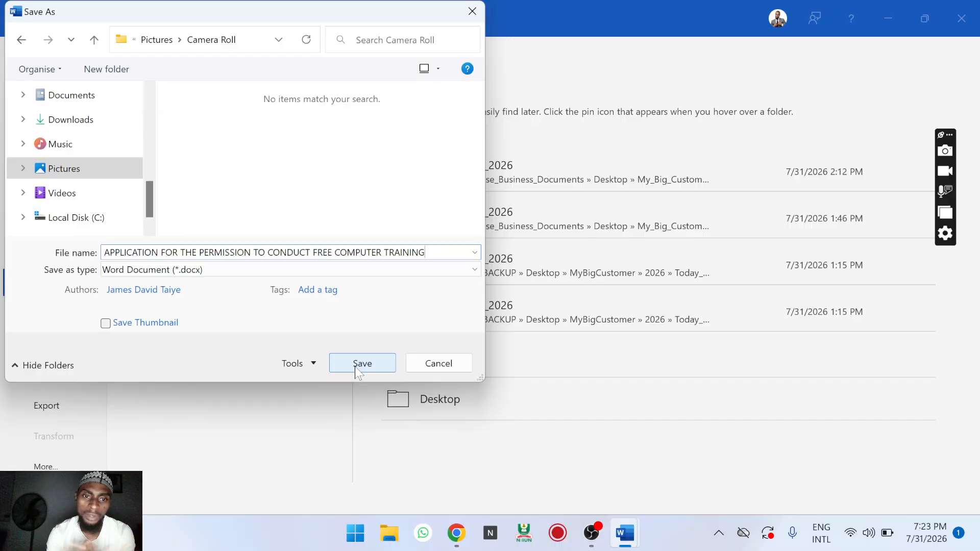
{"action": "left_click", "coordinate": [87, 169]}
{"action": "left_click", "coordinate": [199, 112]}
{"action": "double_click", "coordinate": [200, 116]}
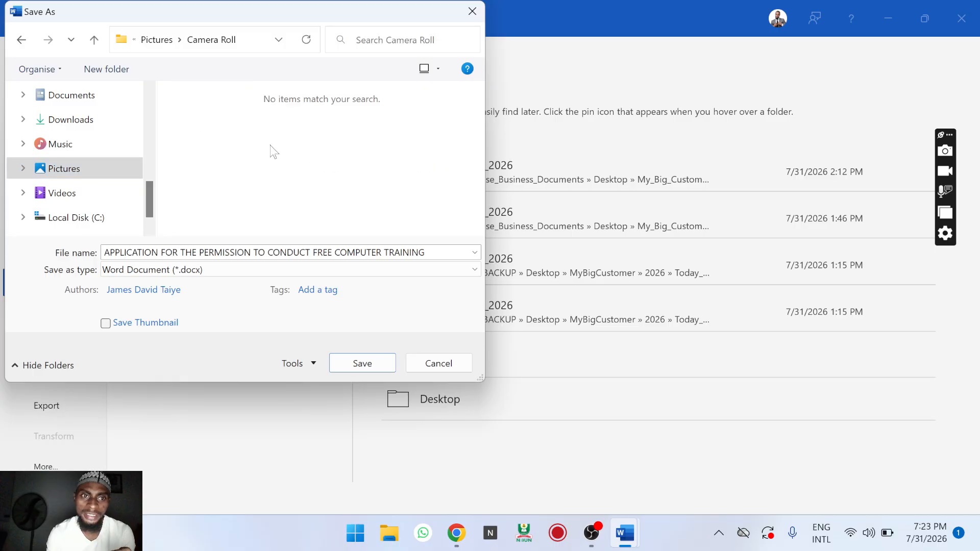
{"action": "left_click", "coordinate": [357, 364]}
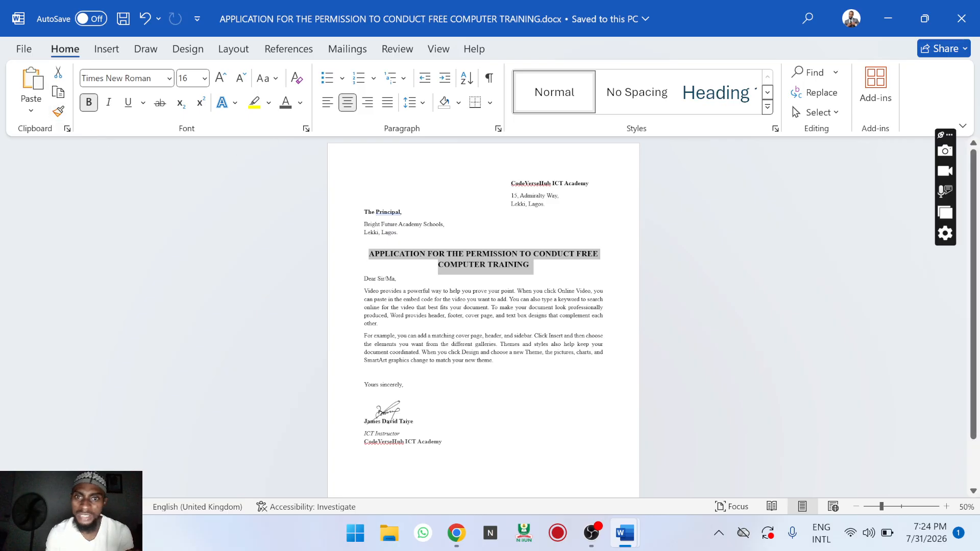
Deselect the heading and open the export options for creating a PDF/XPS document from the letter.
{"action": "left_click", "coordinate": [605, 291]}
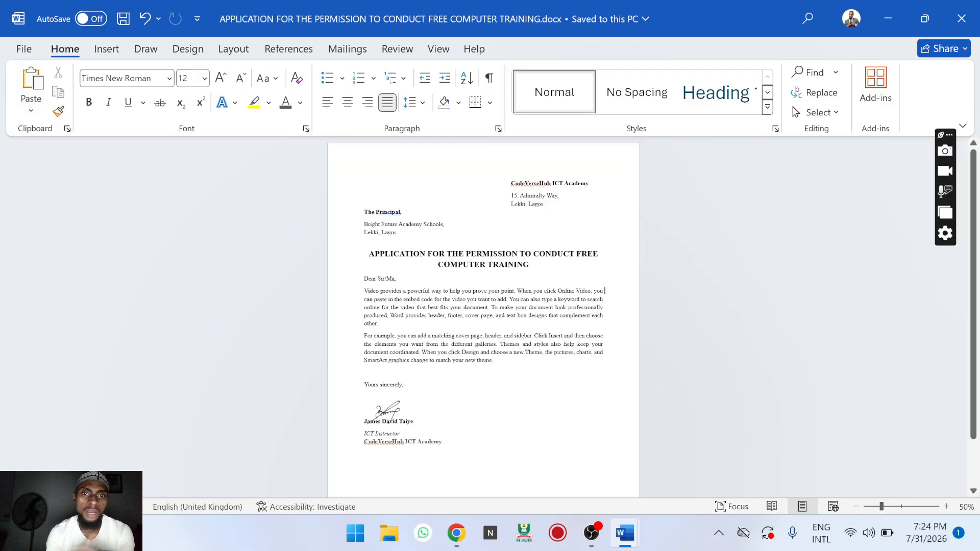
{"action": "left_click", "coordinate": [23, 49]}
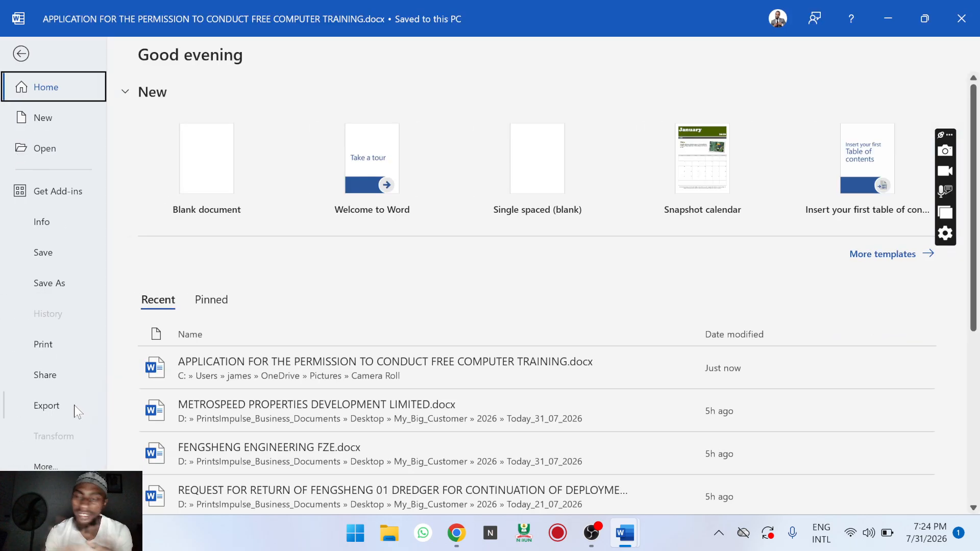
{"action": "key", "text": "super+Left"}
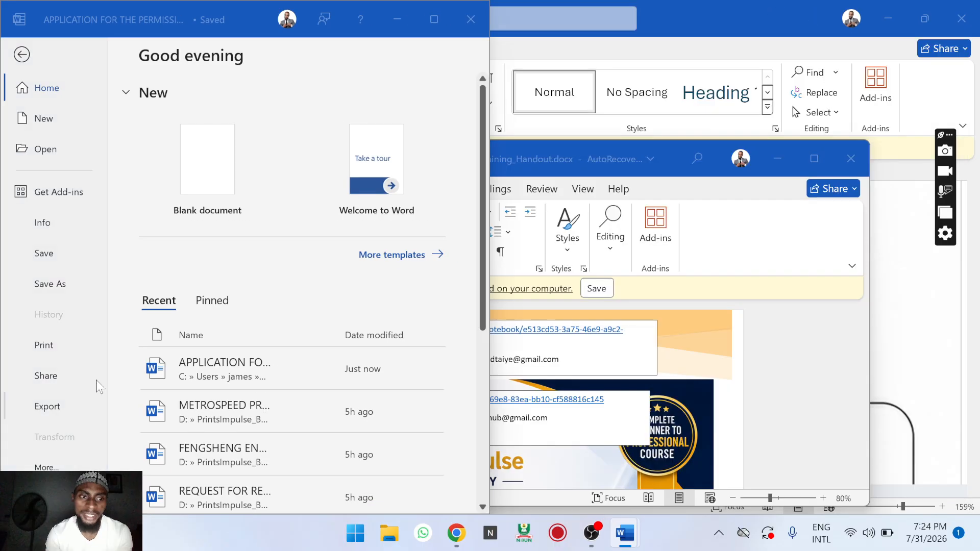
{"action": "left_click", "coordinate": [434, 19]}
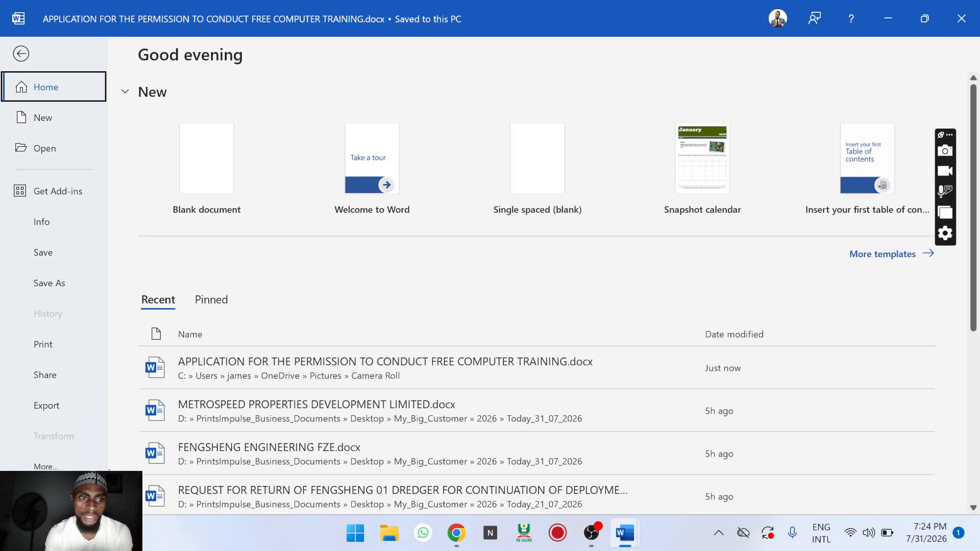
{"action": "left_click", "coordinate": [46, 405]}
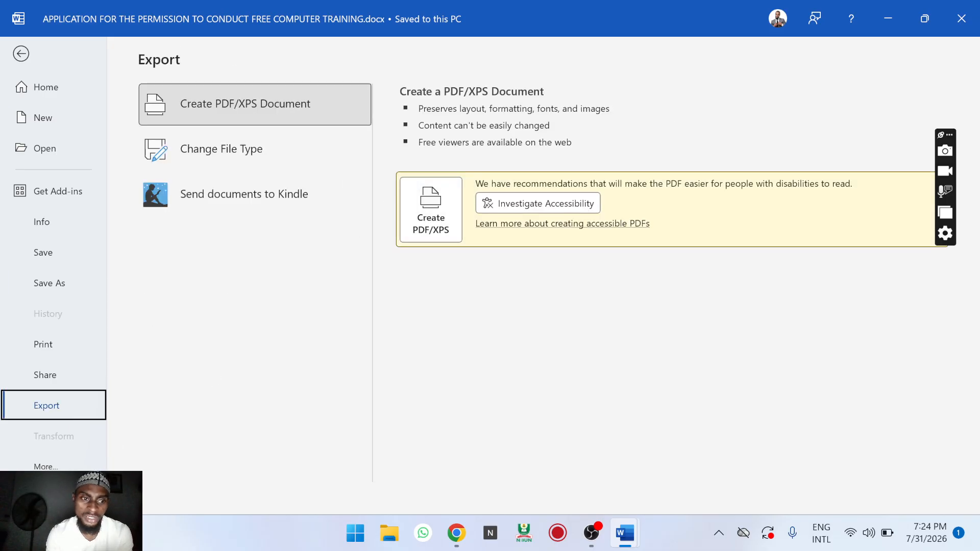
View the Office account and product information, and return to the PDF/XPS export options.
{"action": "left_click", "coordinate": [46, 466]}
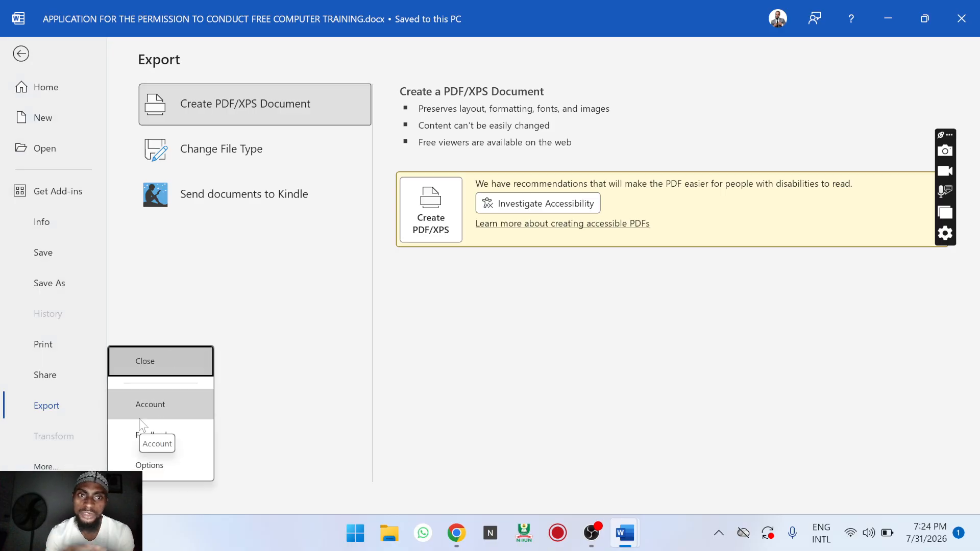
{"action": "left_click", "coordinate": [185, 403]}
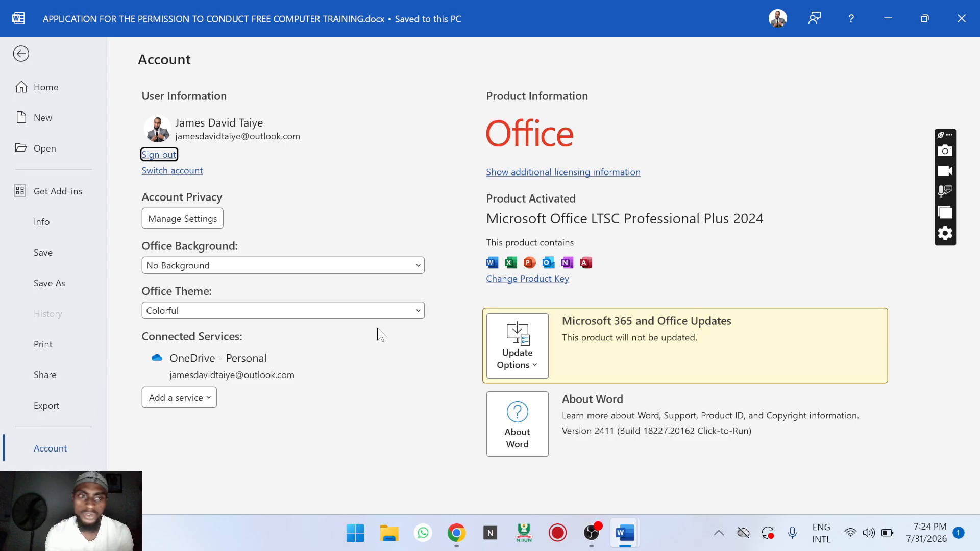
{"action": "left_click", "coordinate": [45, 406]}
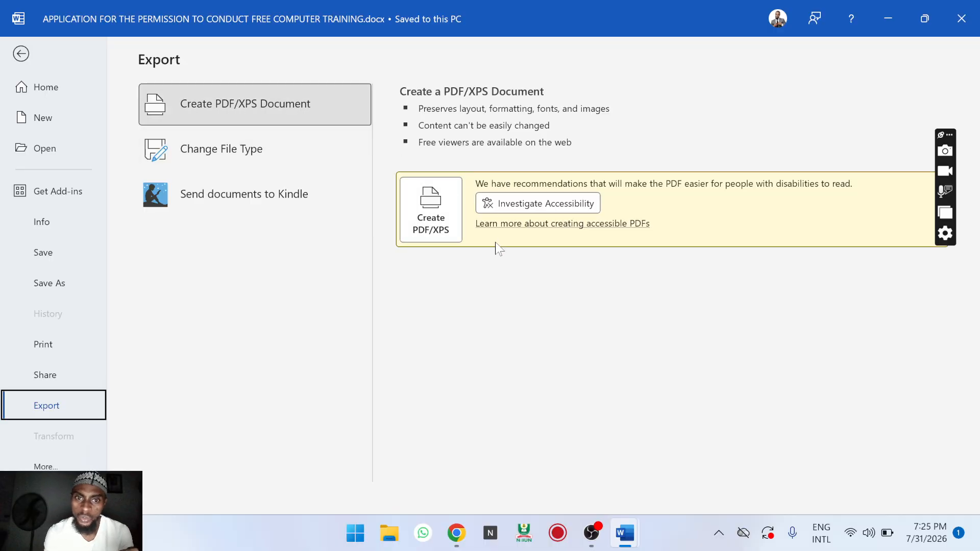
Publish the letter as a PDF in Camera Roll under its heading name, with standard optimization and opening after publishing disabled.
{"action": "left_click", "coordinate": [431, 209]}
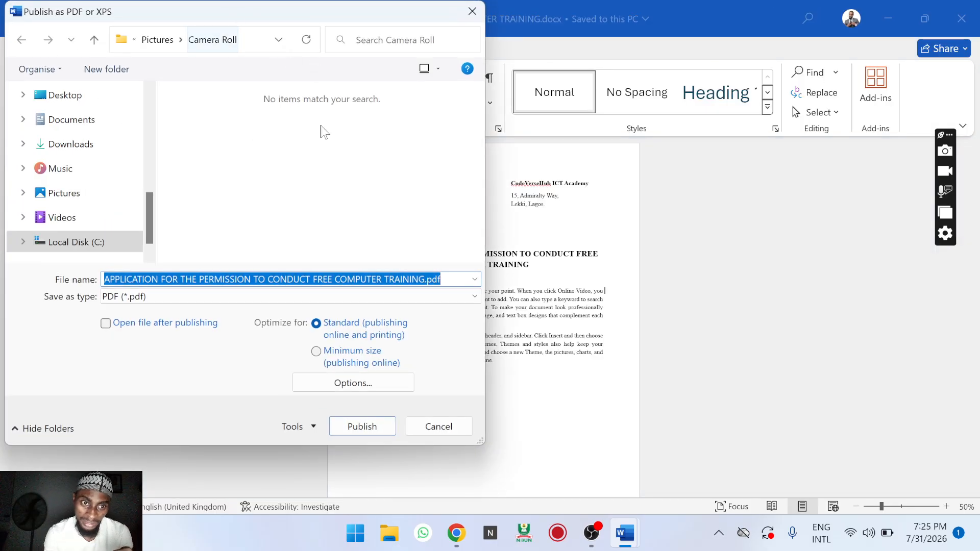
{"action": "left_click", "coordinate": [156, 329]}
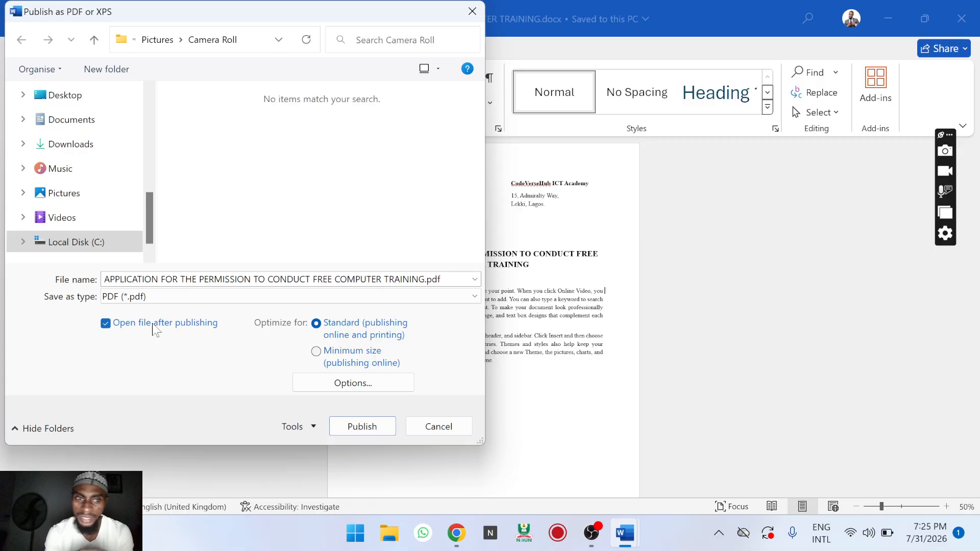
{"action": "left_click", "coordinate": [153, 327]}
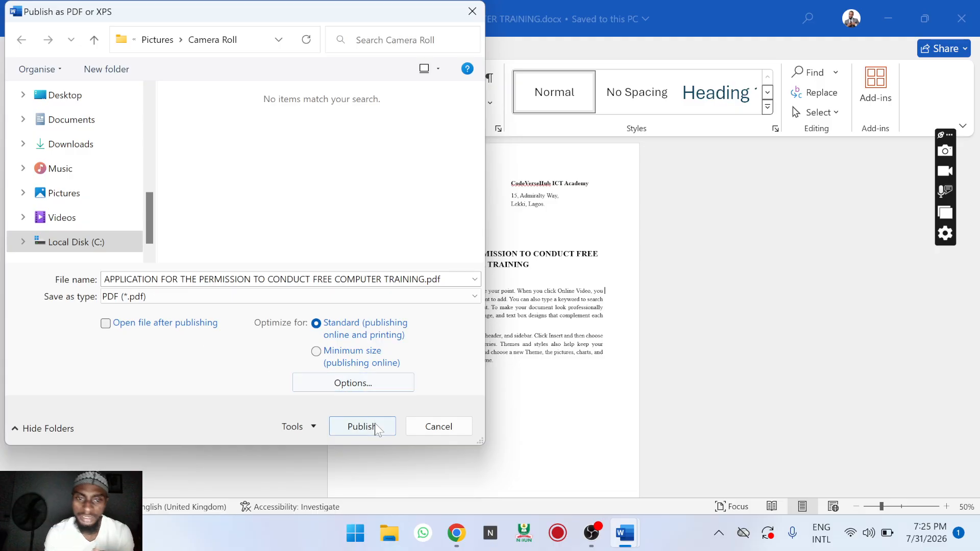
{"action": "left_click", "coordinate": [362, 427]}
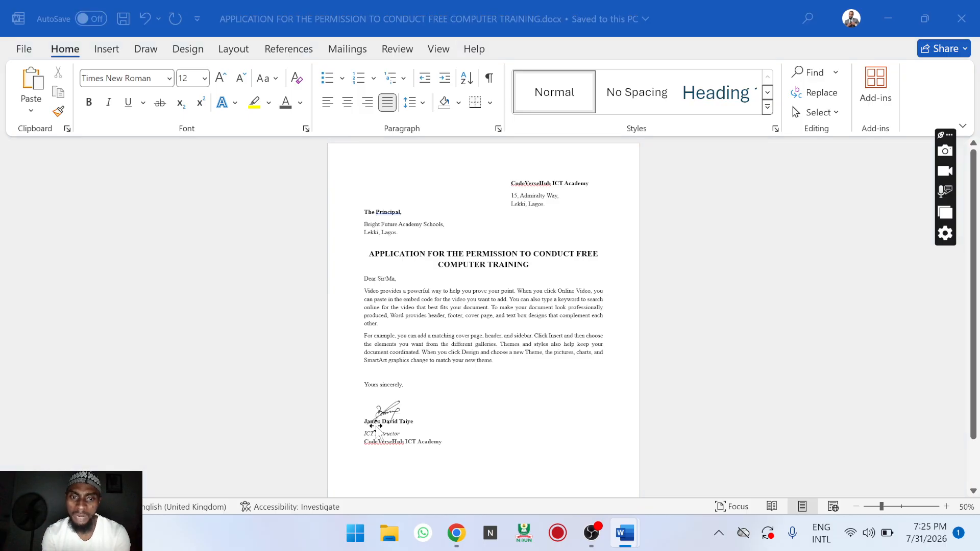
Open the published PDF from the Camera Roll folder in Pictures and review the letter from its heading to the signature.
{"action": "key", "text": "super+e"}
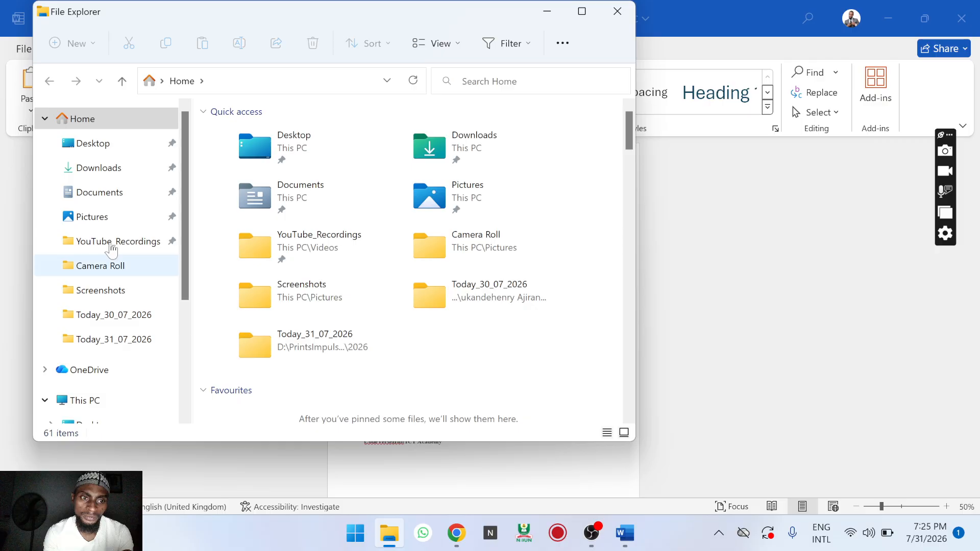
{"action": "left_click", "coordinate": [92, 217]}
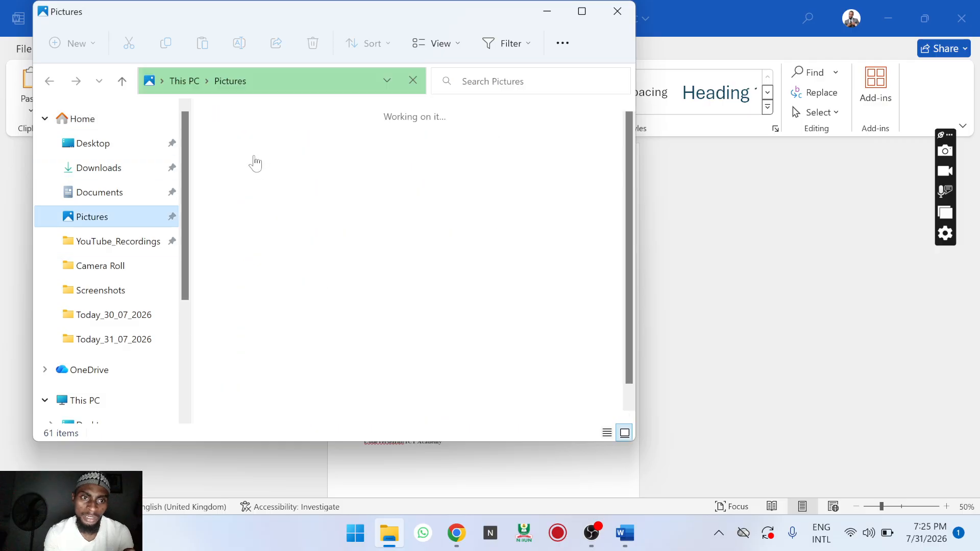
{"action": "left_click", "coordinate": [249, 161]}
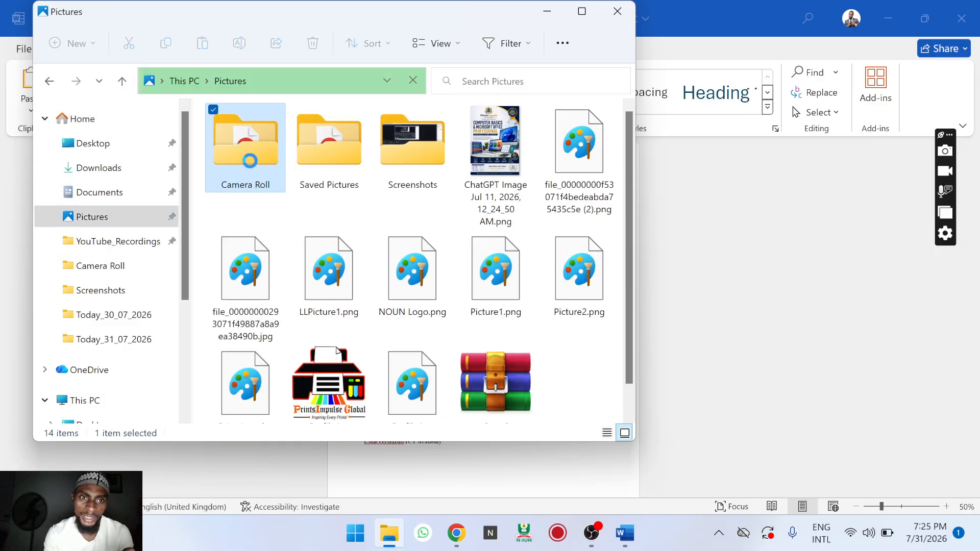
{"action": "double_click", "coordinate": [250, 161]}
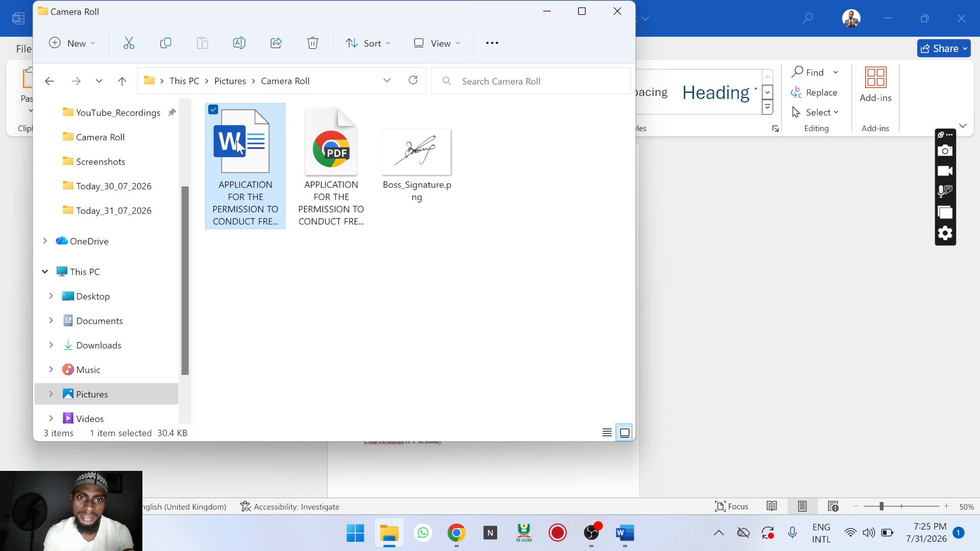
{"action": "left_click", "coordinate": [320, 164]}
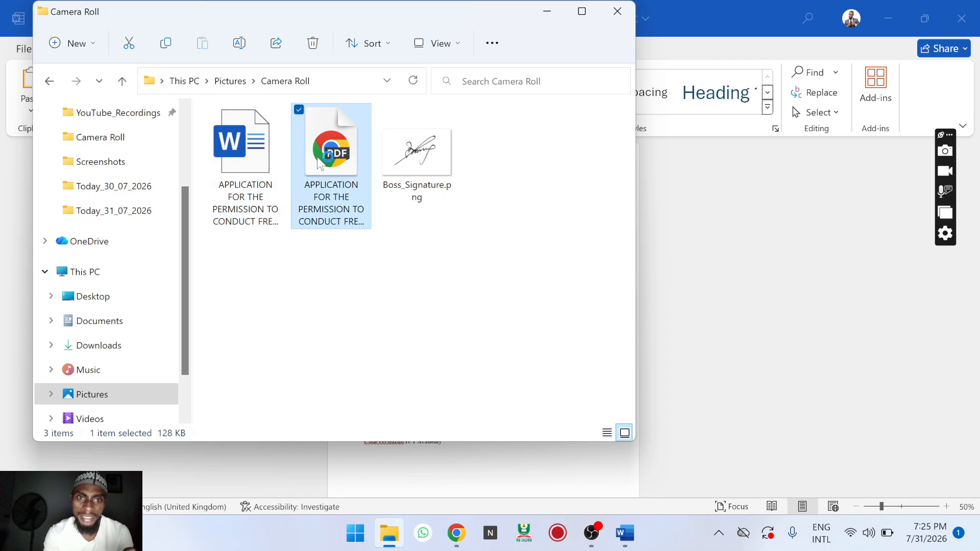
{"action": "double_click", "coordinate": [320, 164]}
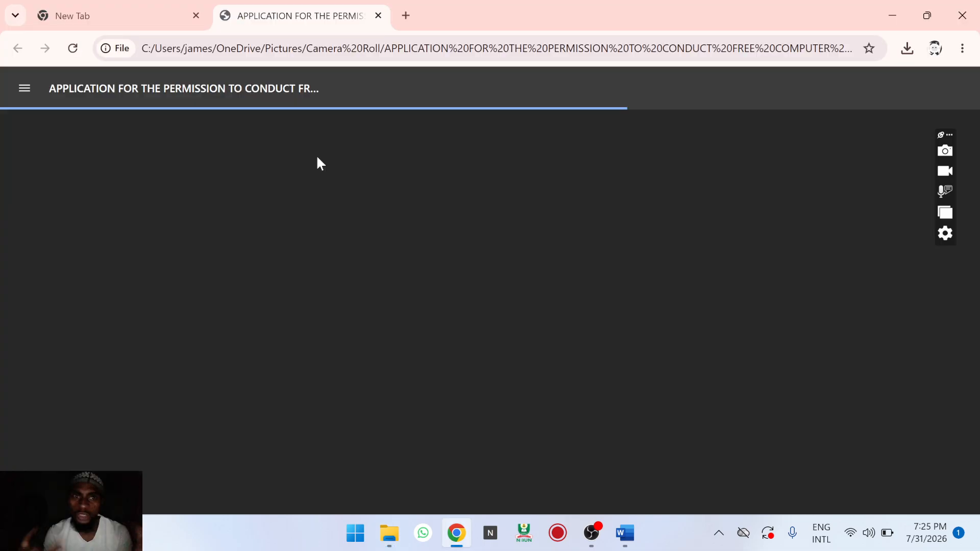
{"action": "scroll", "coordinate": [318, 158], "scroll_direction": "down", "scroll_amount": 2}
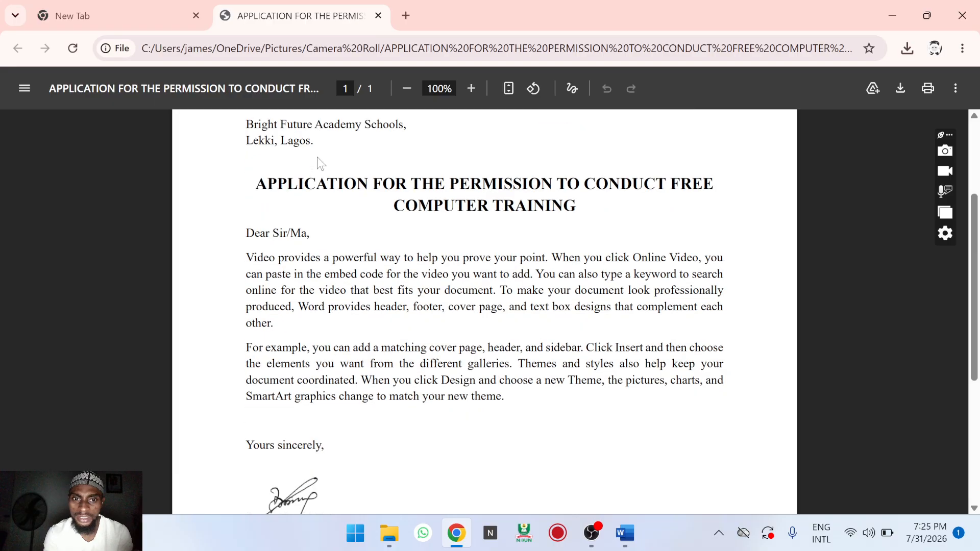
{"action": "scroll", "coordinate": [317, 158], "scroll_direction": "down", "scroll_amount": 4}
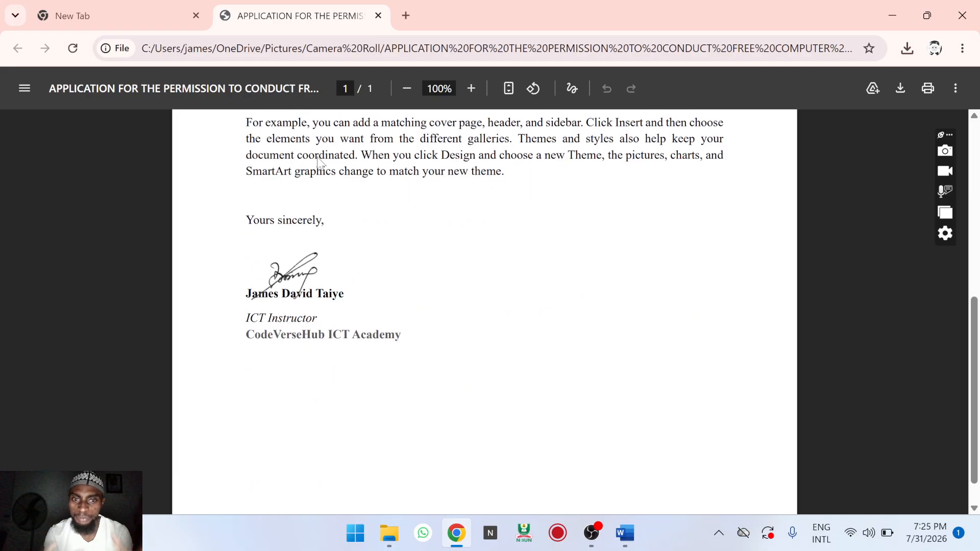
{"action": "scroll", "coordinate": [317, 158], "scroll_direction": "up", "scroll_amount": 5}
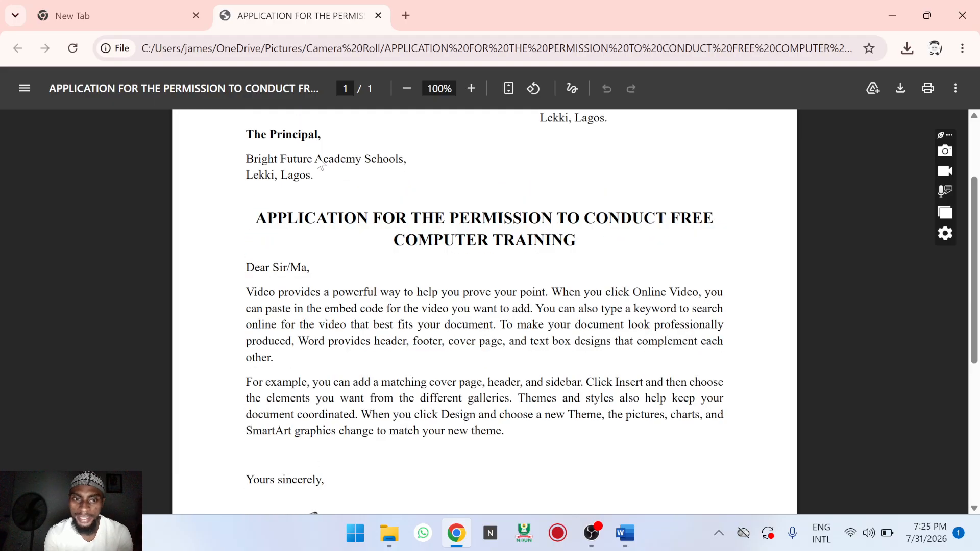